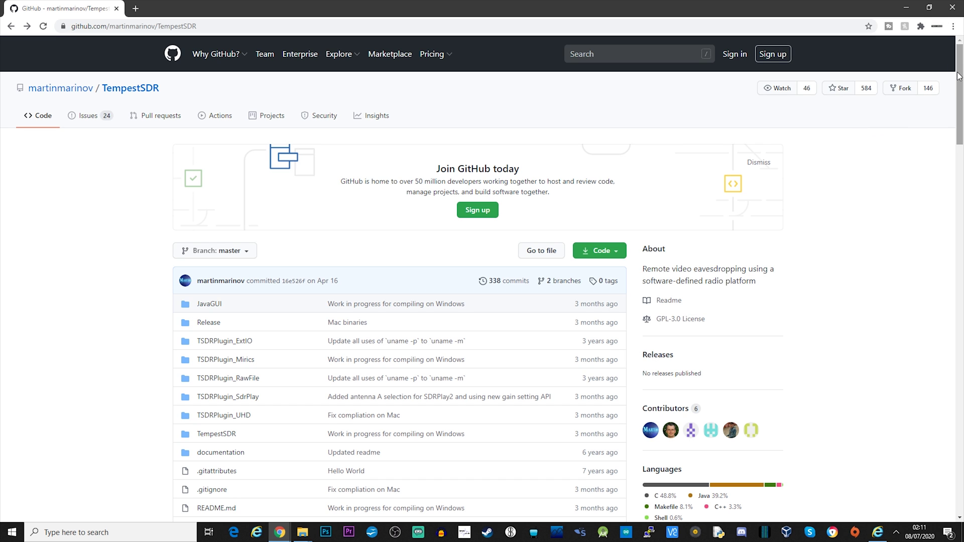
Step: Go to the Research repository's HackRF/TempestSDR folder and download tempest_test_elize_song.zip
drag(958, 75, 903, 183)
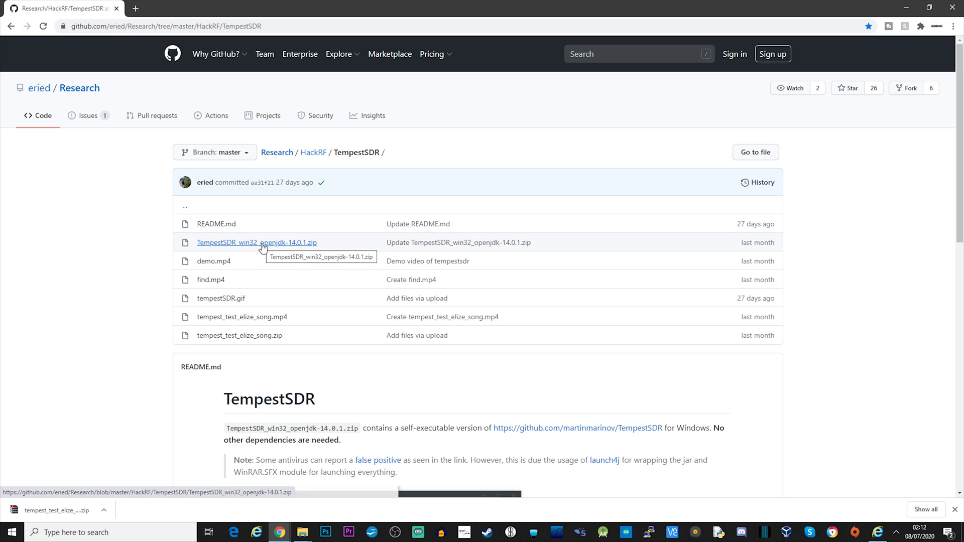
Step: Download TempestSDR_win32_openjdk-14.0.1.zip from its GitHub file page
drag(962, 144, 935, 382)
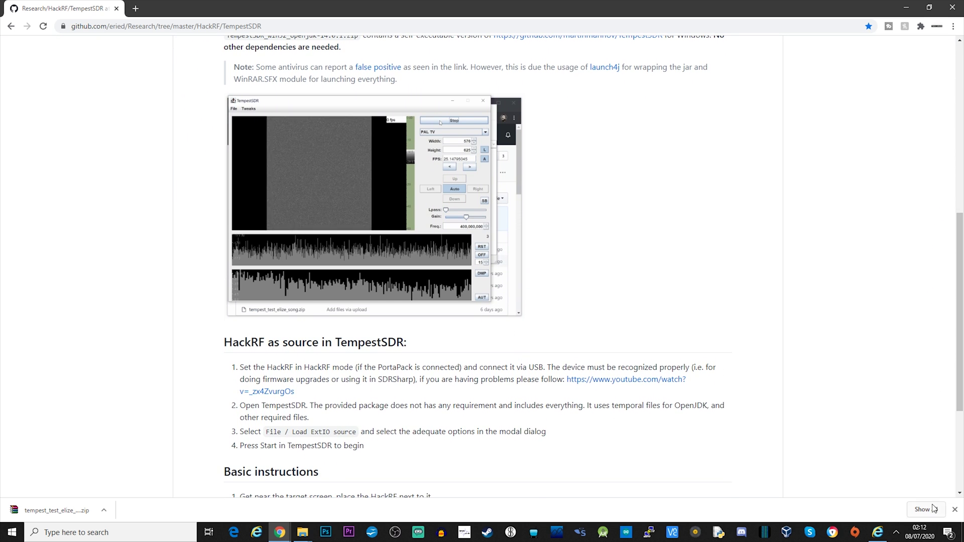
click(954, 509)
drag(959, 395, 957, 229)
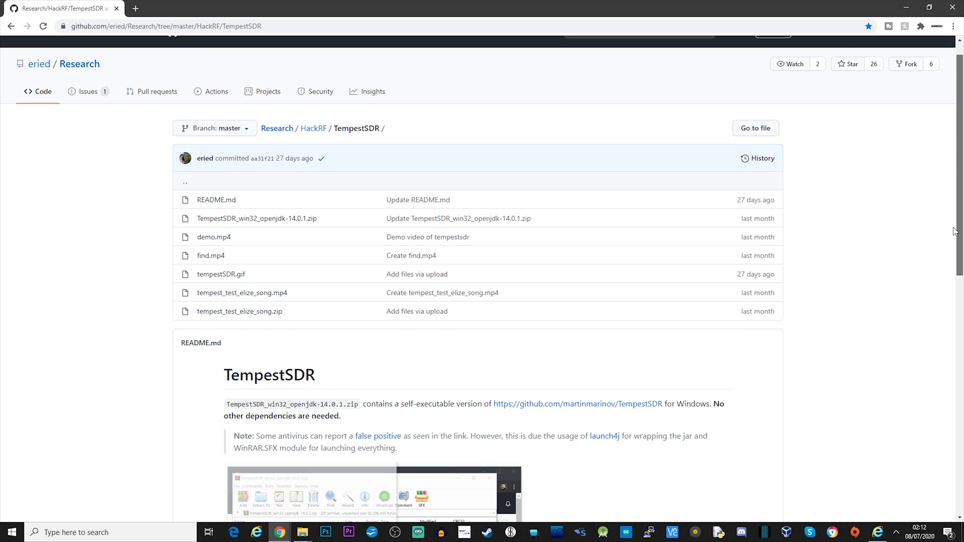
click(219, 218)
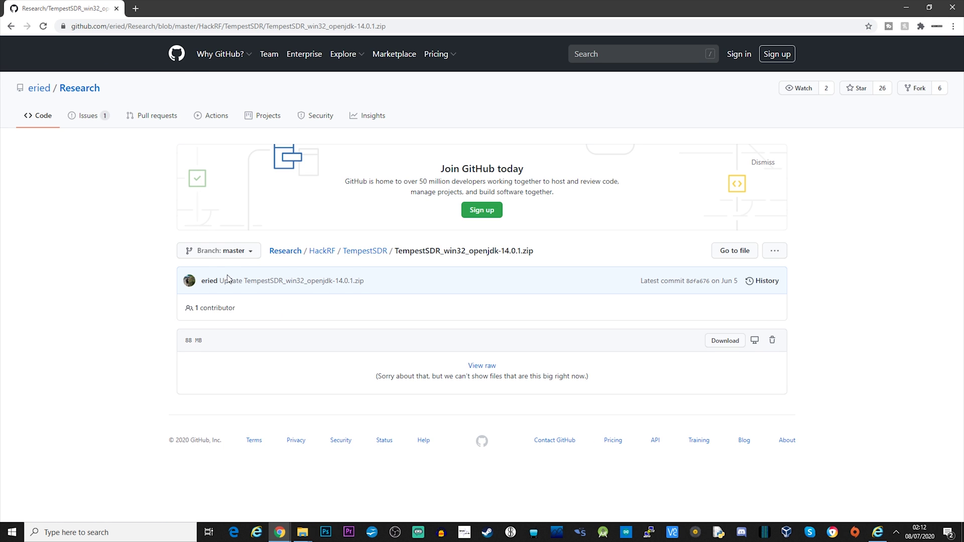
click(722, 341)
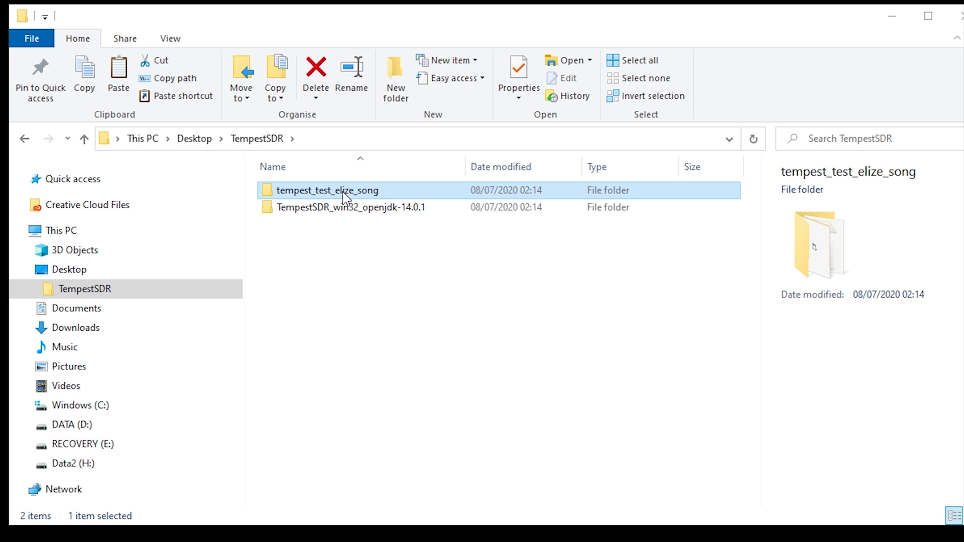
Step: Open the tempest_test_elize_song folder to list song.txt and the Tempest Test files
double_click(344, 196)
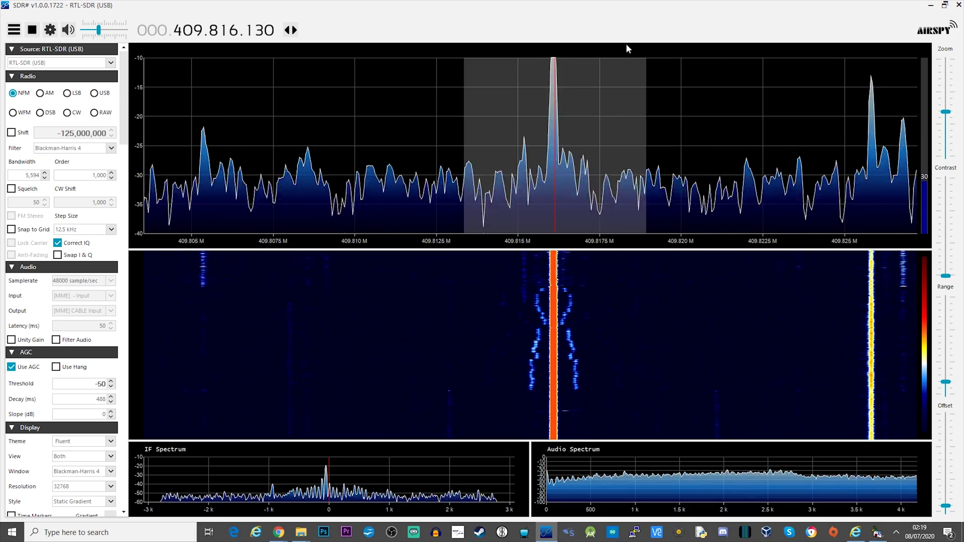
Step: Restore and resize the SDR# window, enlarge the waterfall, and lower Range to brighten it
drag(594, 6, 348, 116)
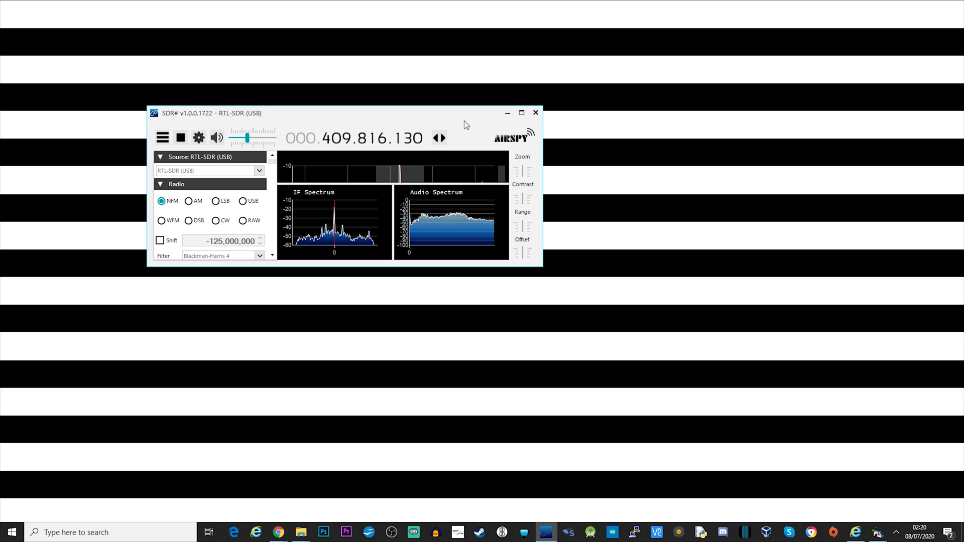
mouse_move(463, 117)
mouse_down()
mouse_move(443, 100)
mouse_move(452, 109)
mouse_up()
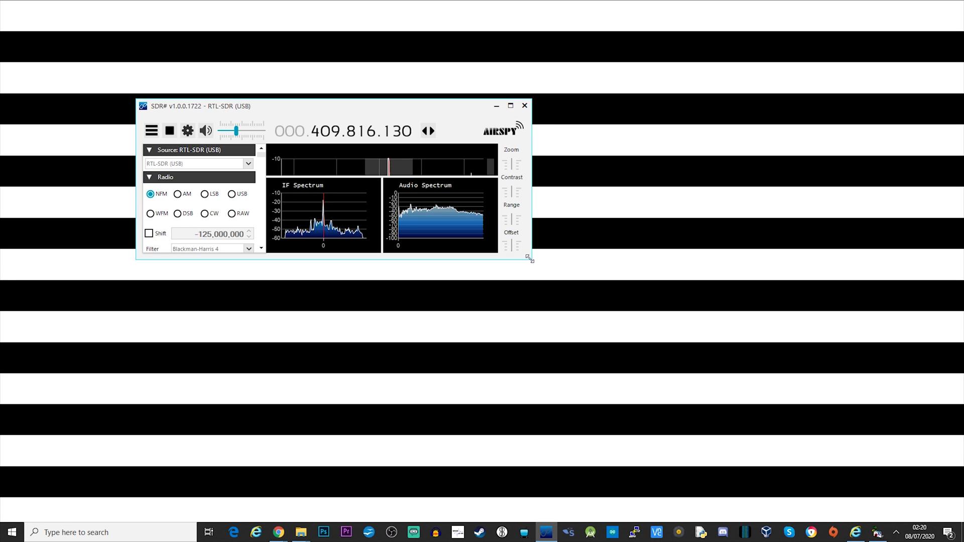
drag(530, 258, 792, 438)
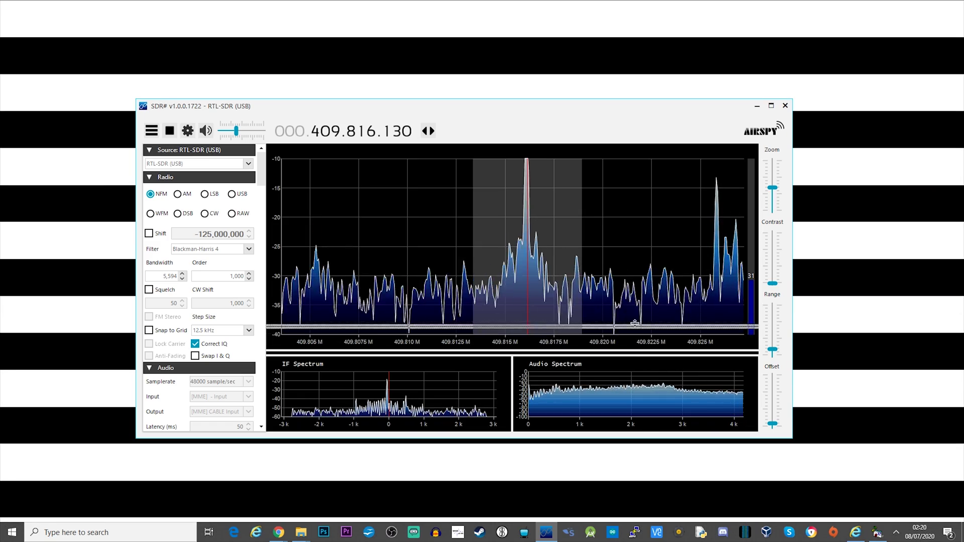
drag(634, 352, 634, 309)
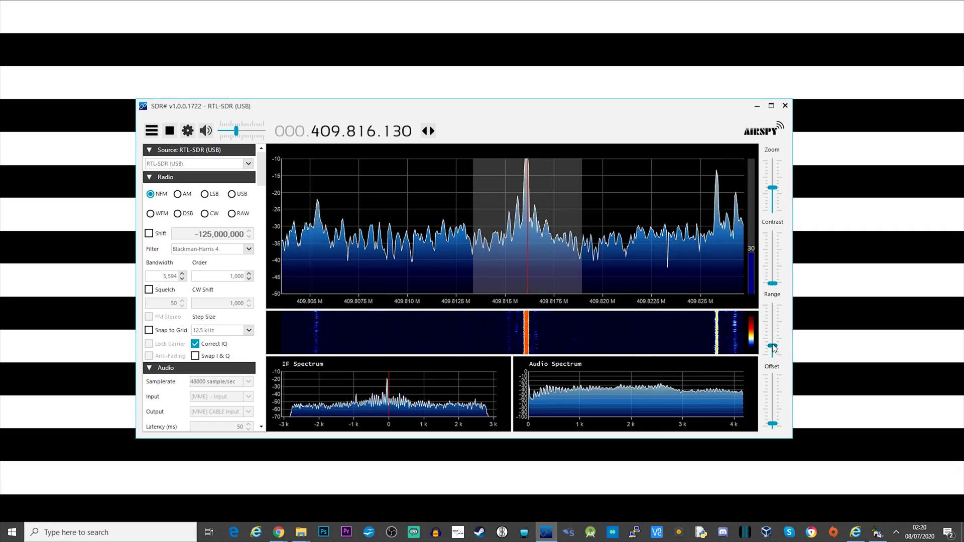
drag(775, 353, 774, 353)
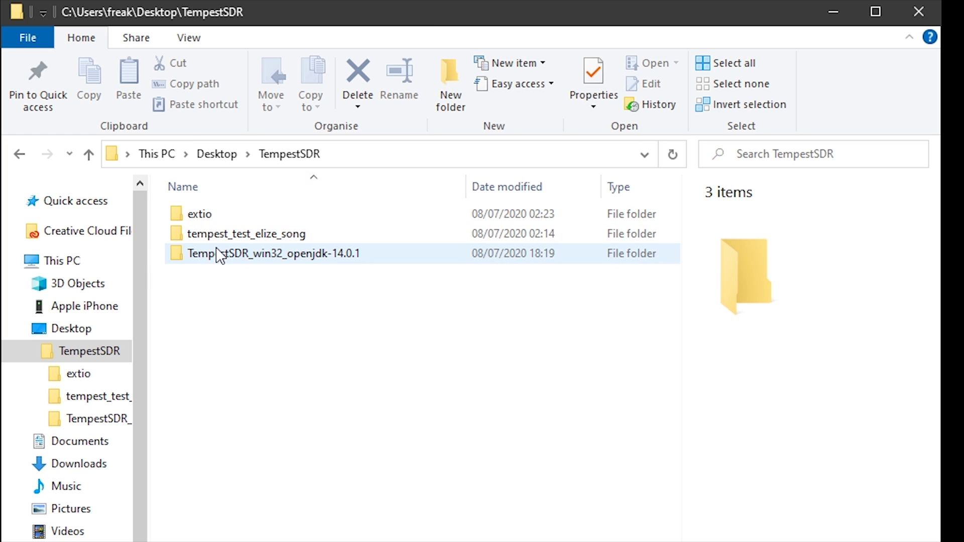
Step: Check the extio folder's DLLs, then launch TempestSDR.exe from TempestSDR_win32_openjdk-14.0.1
click(181, 214)
double_click(182, 214)
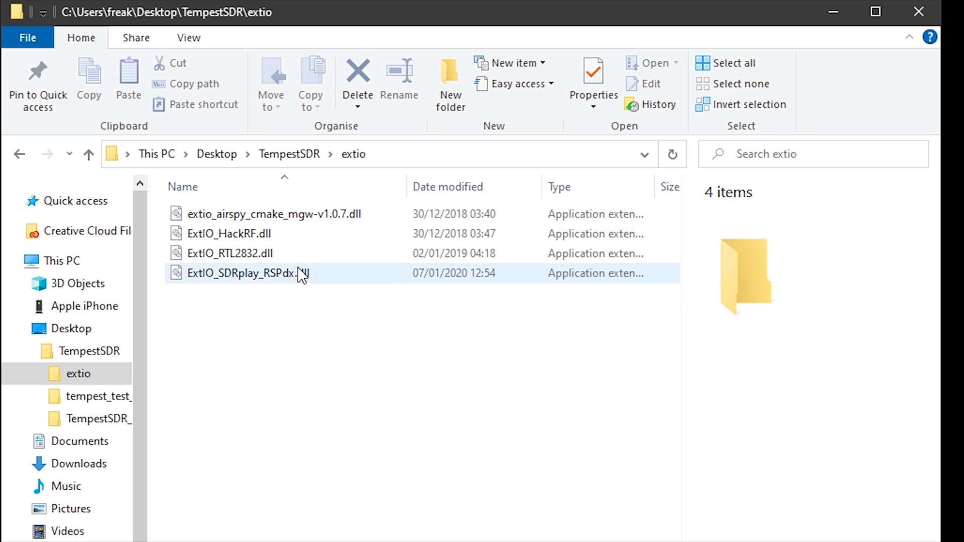
click(20, 154)
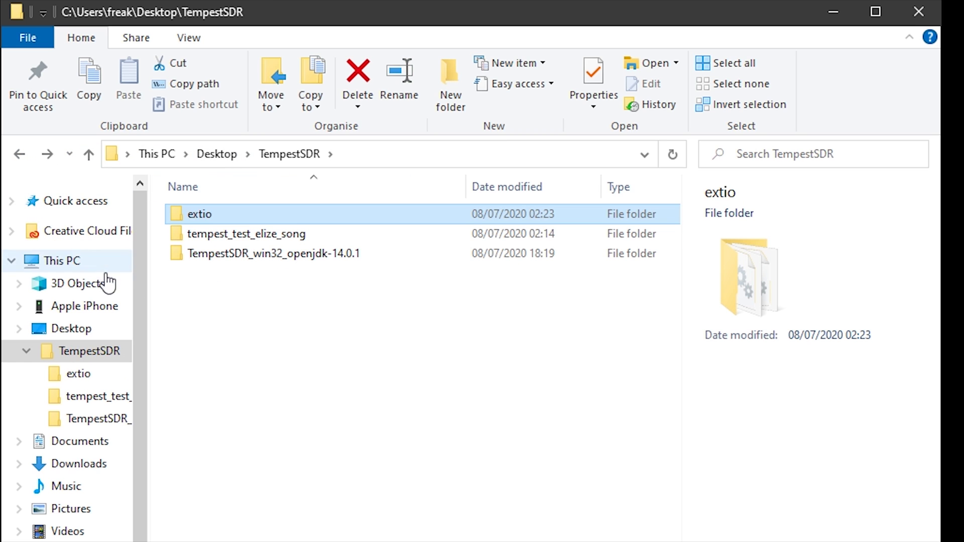
double_click(296, 254)
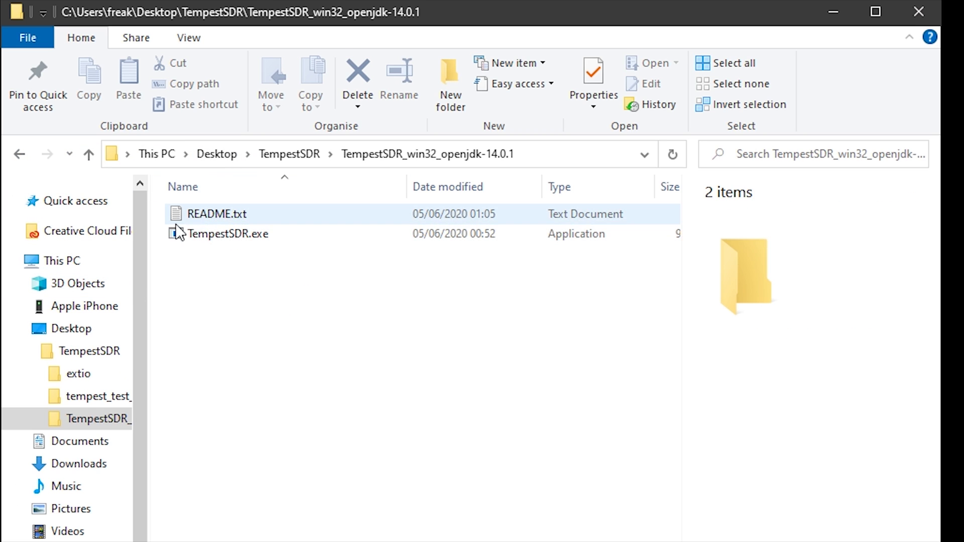
double_click(196, 236)
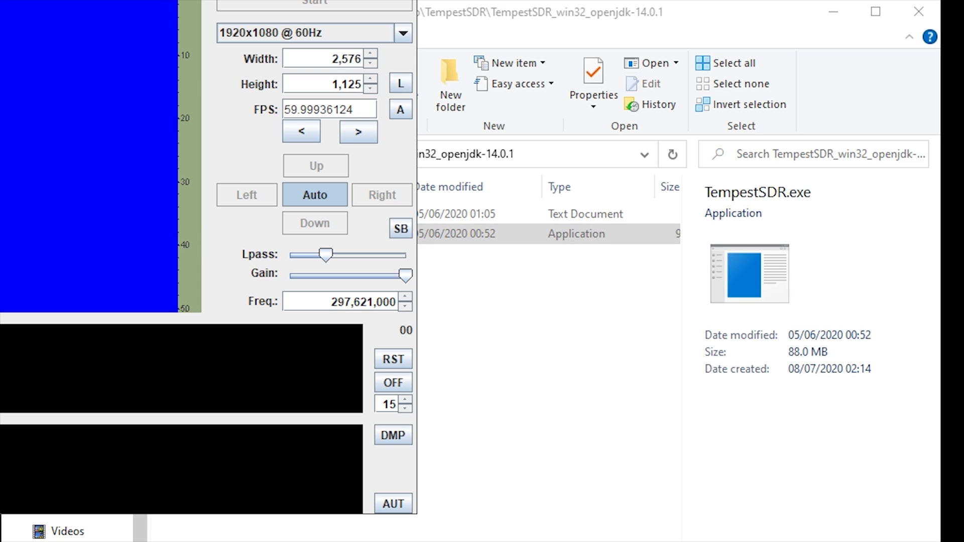
Step: Try File > Load ExtIO source in TempestSDR and dismiss the no-HackRF-device error
drag(301, 3, 508, 24)
click(112, 49)
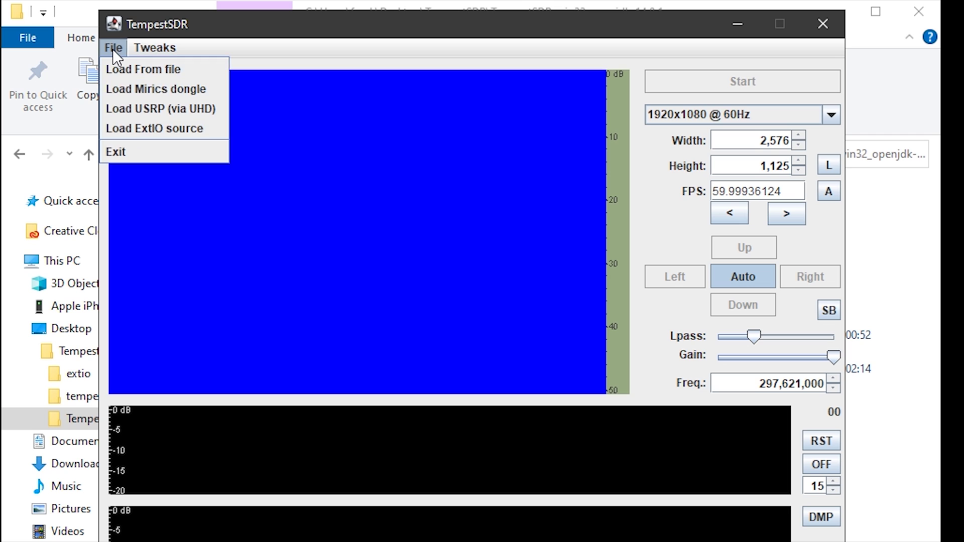
click(134, 127)
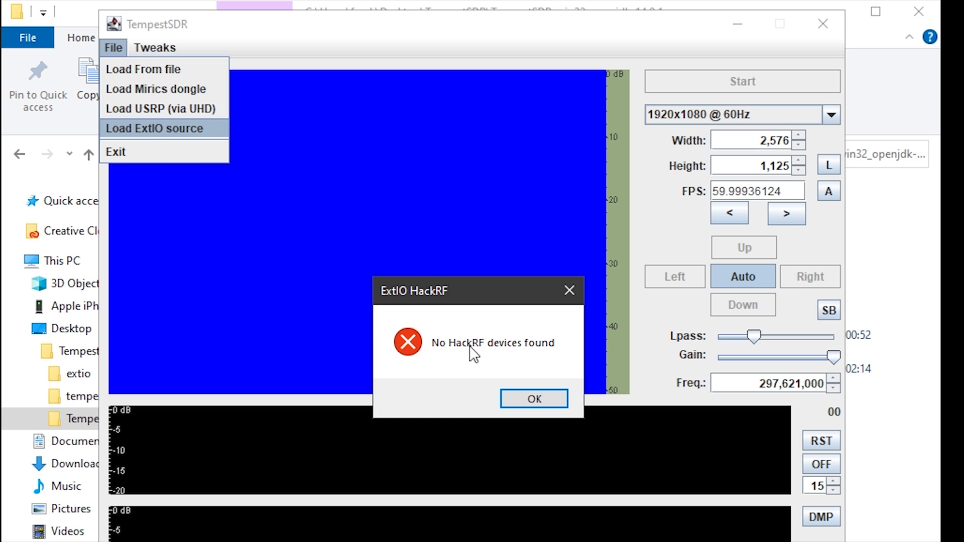
click(537, 397)
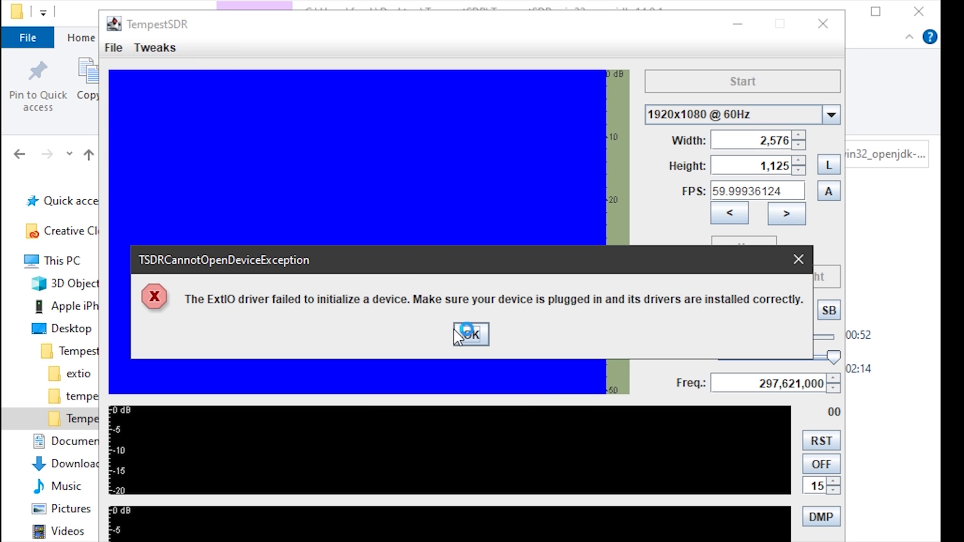
Step: Rename TempestSDR.exe to TempestSDR_HackRF.exe
click(468, 334)
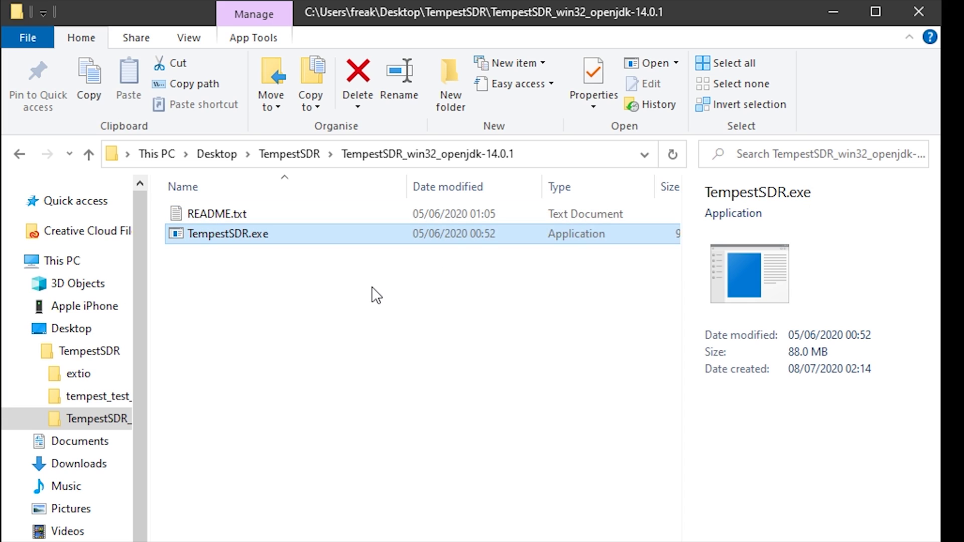
click(209, 243)
click(229, 234)
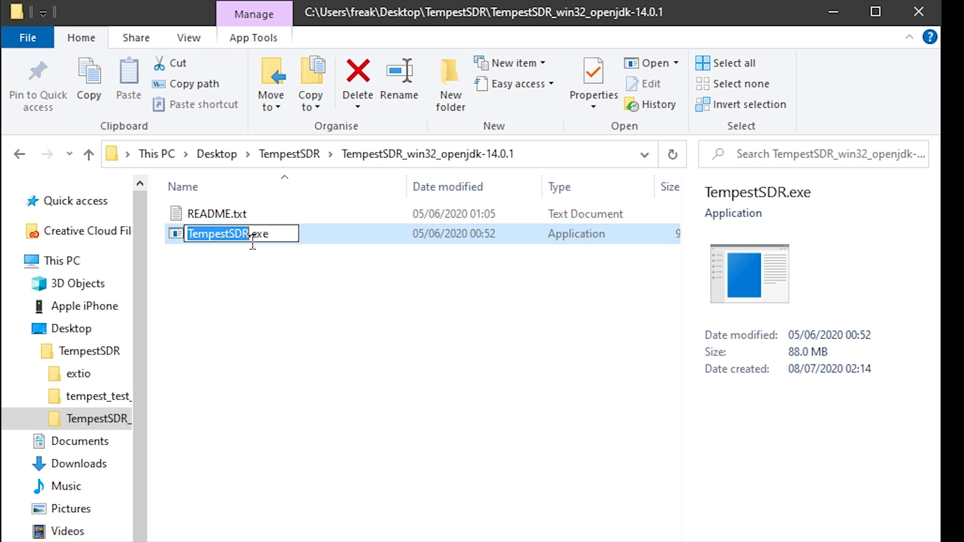
click(251, 239)
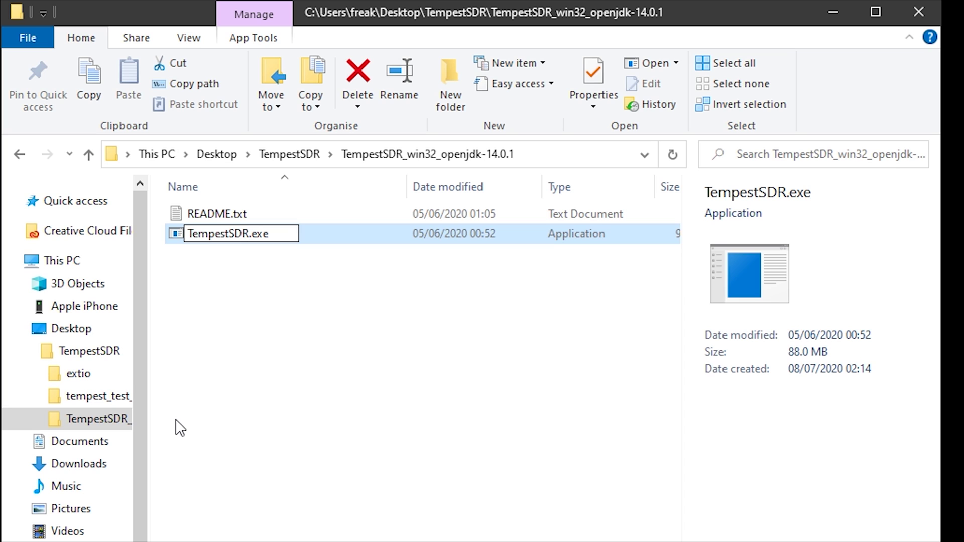
text(_HackRF)
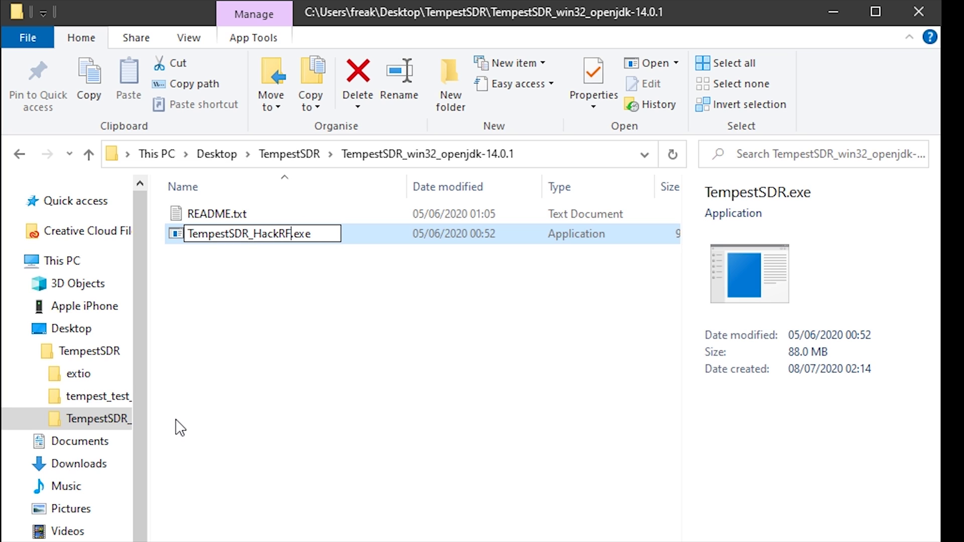
key(Return)
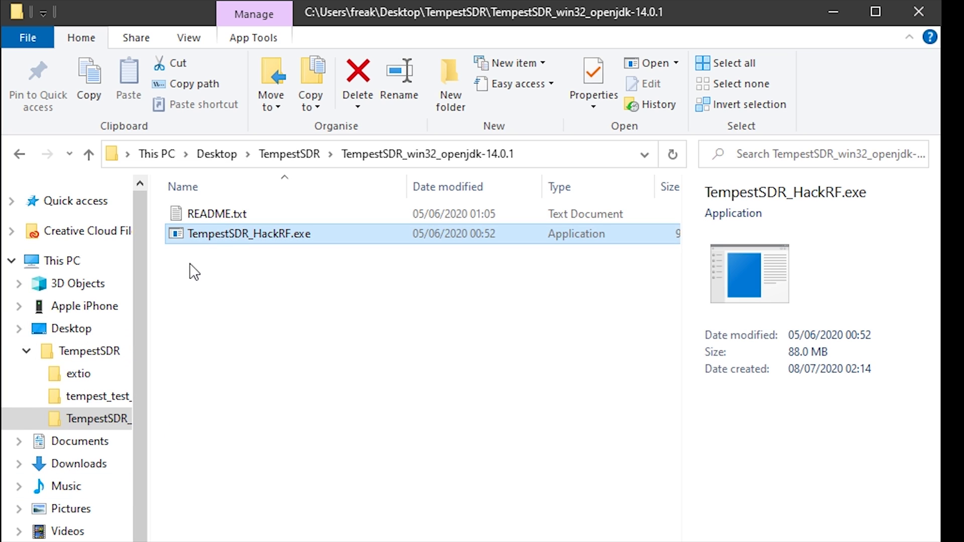
Step: Paste a duplicate of TempestSDR_HackRF.exe into the same folder
right_click(234, 243)
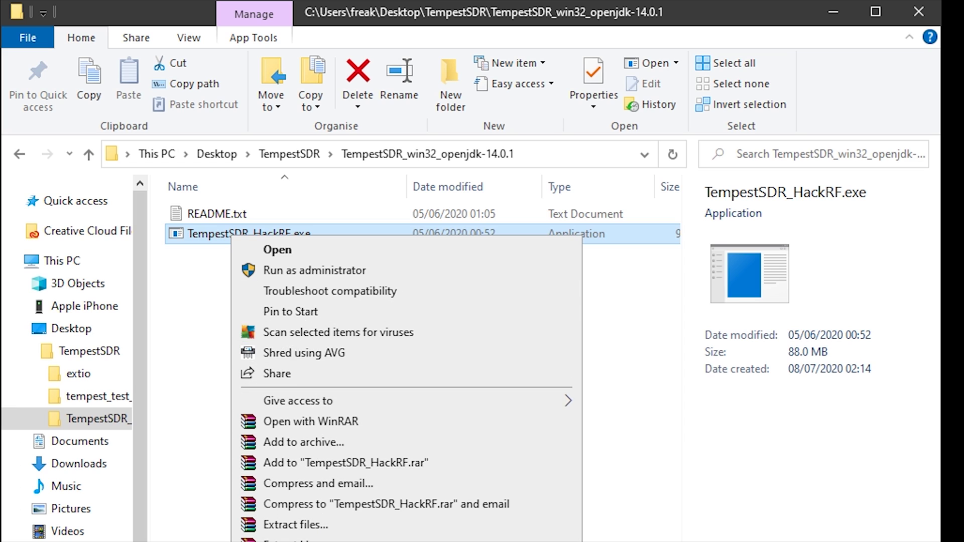
key(Escape)
click(211, 307)
right_click(211, 303)
click(271, 434)
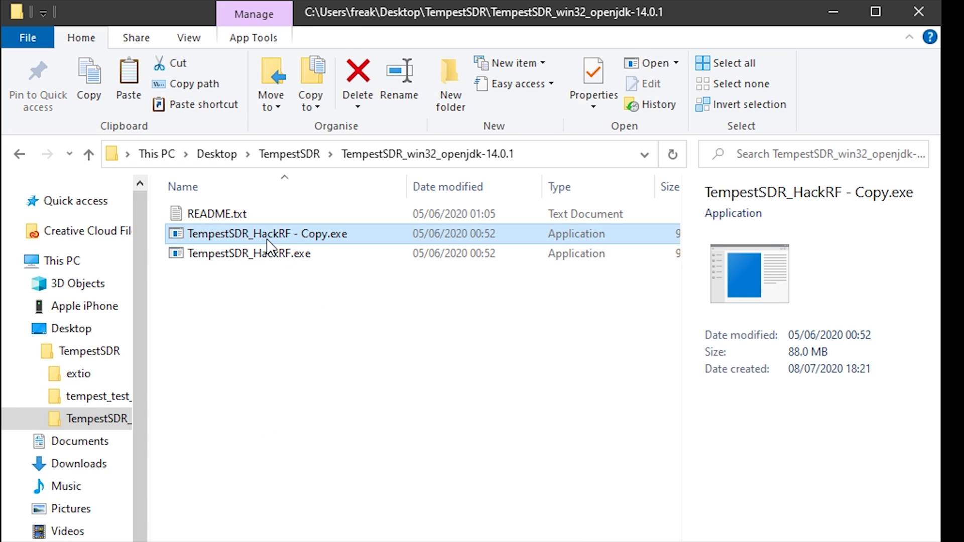
Step: Rename 'TempestSDR_HackRF - Copy.exe' to TempestSDR_RTLSDR.exe
click(267, 232)
click(335, 245)
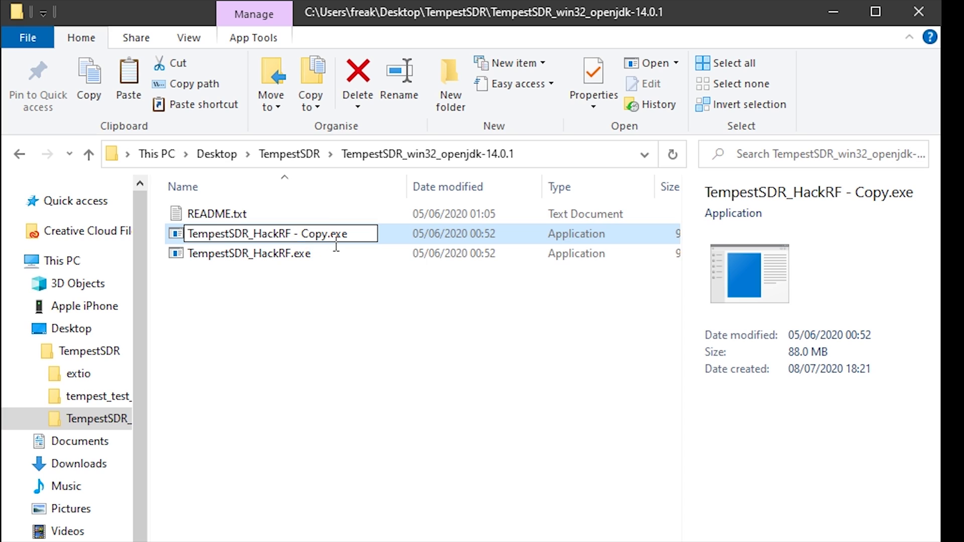
drag(329, 244, 264, 244)
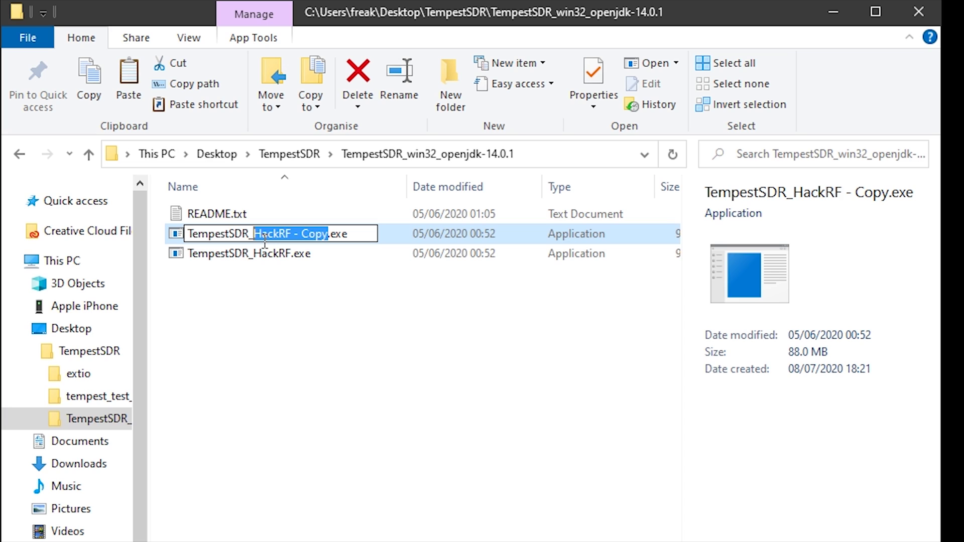
text(RTLSDR)
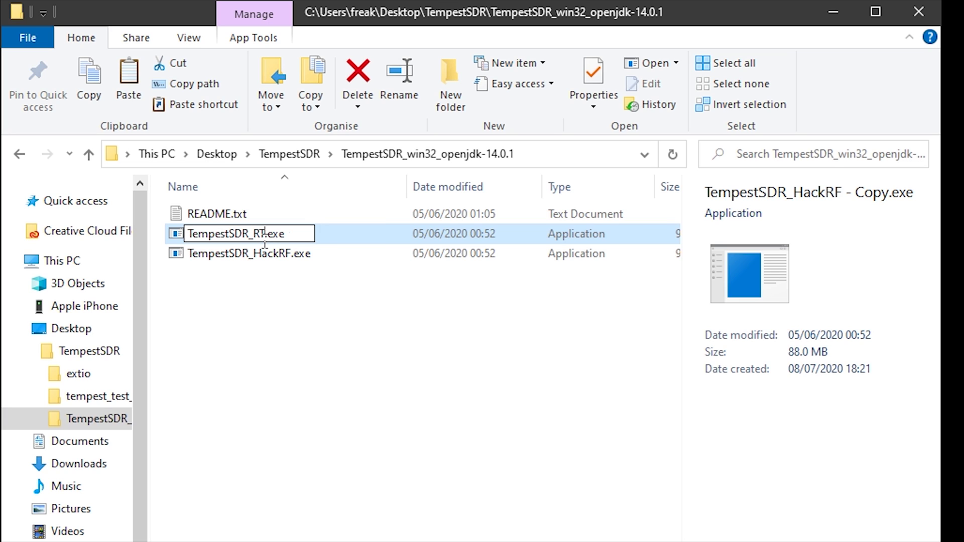
key(Return)
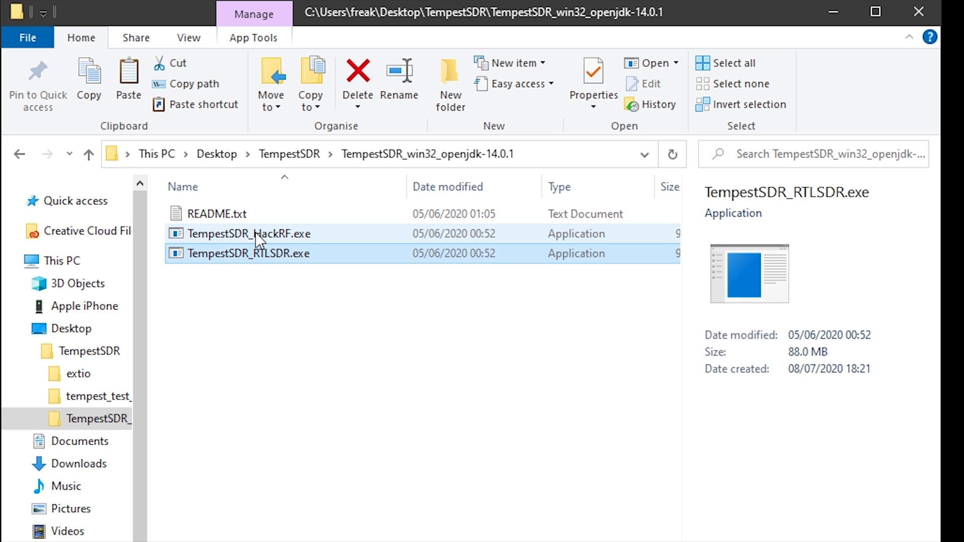
click(290, 314)
click(230, 256)
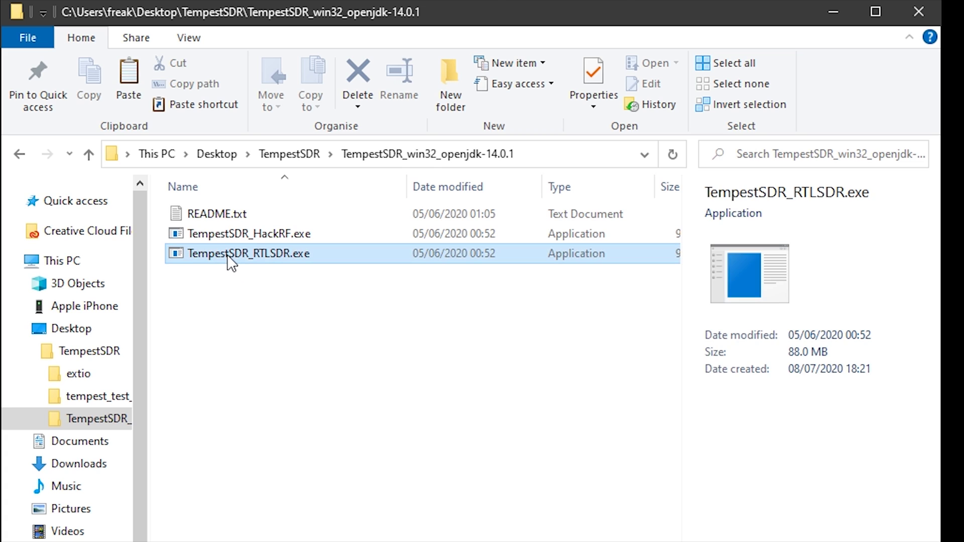
right_click(219, 256)
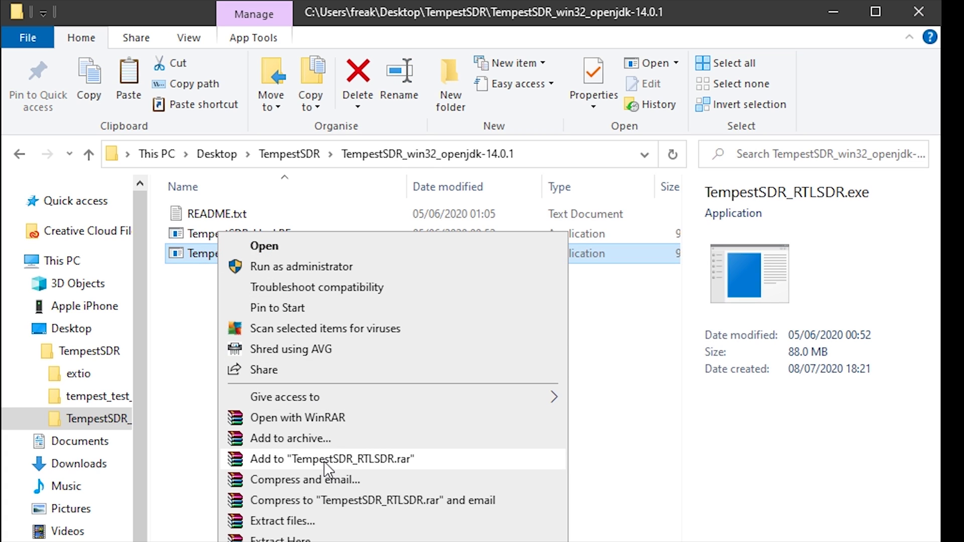
Step: Open TempestSDR_RTLSDR.exe in WinRAR and delete ExtIO_HackRF.dll from the archive
click(287, 418)
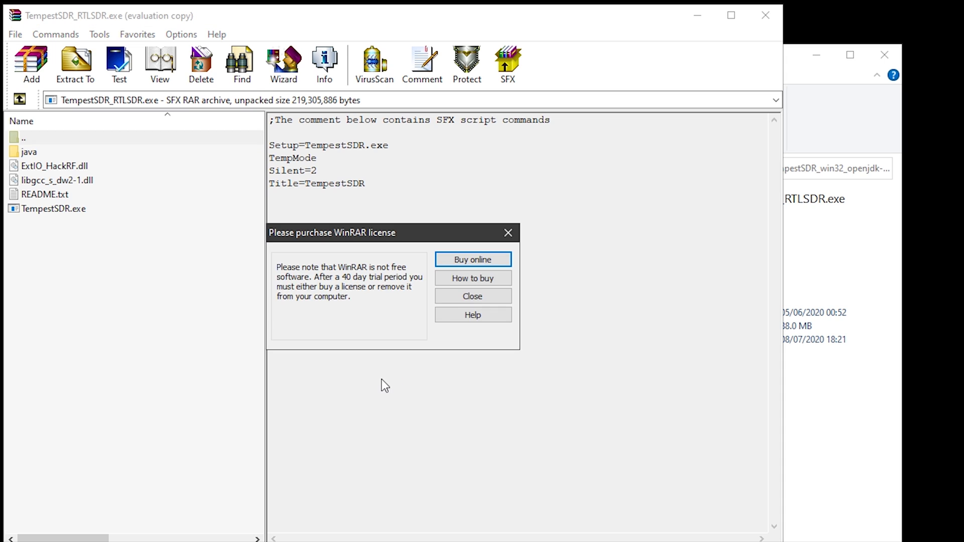
click(475, 297)
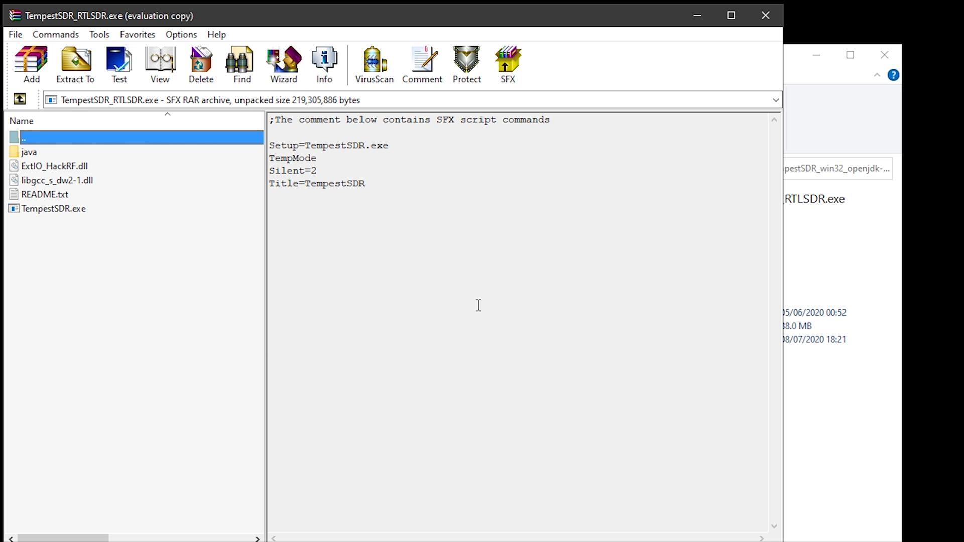
click(48, 167)
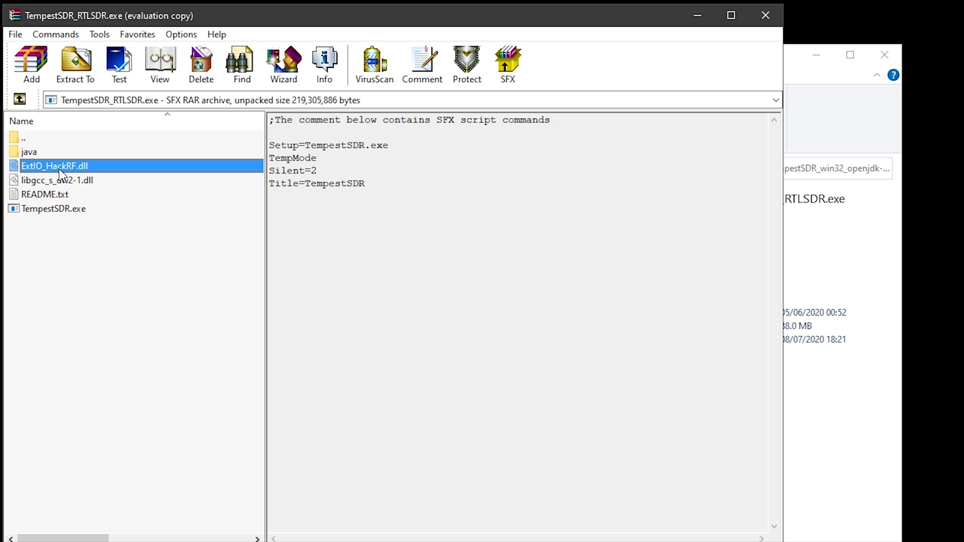
right_click(61, 166)
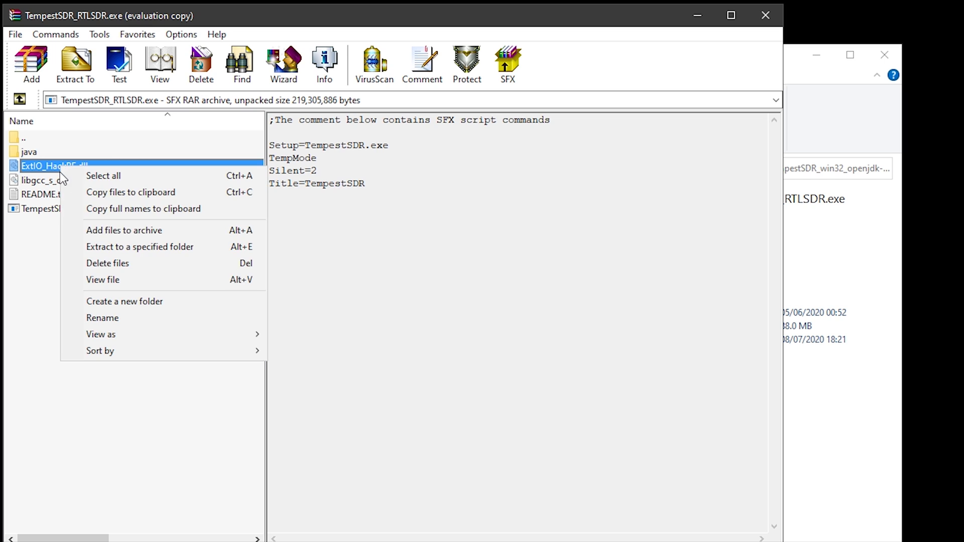
click(117, 269)
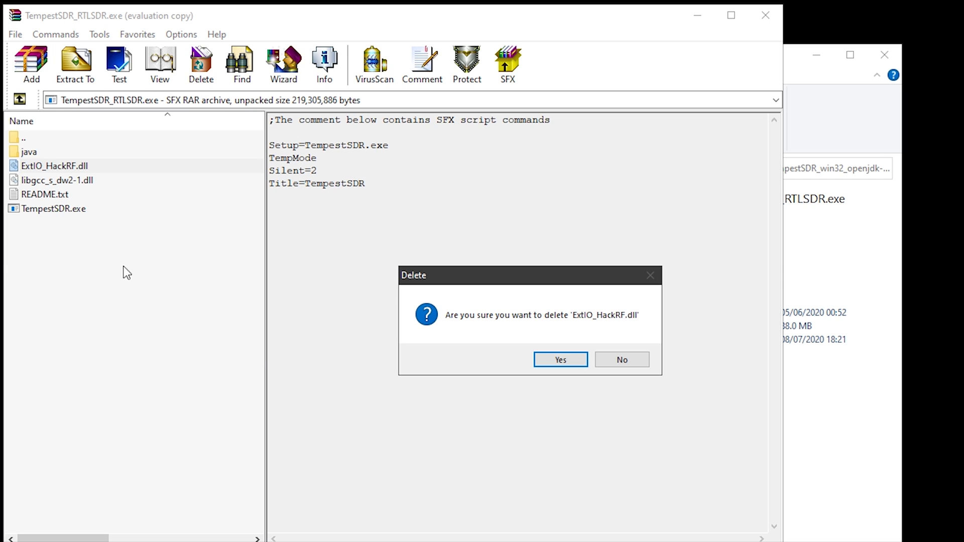
click(551, 352)
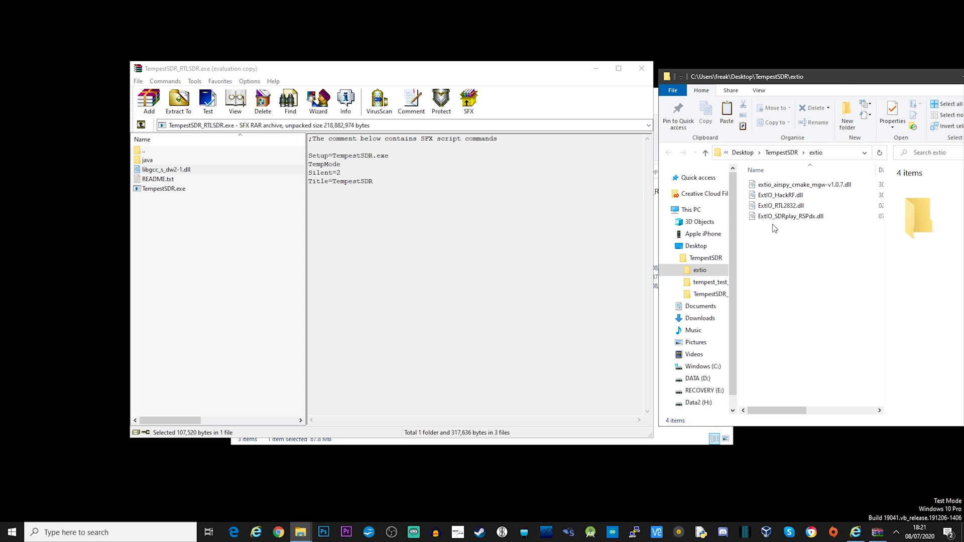
Step: Add ExtIO_RTL2832.dll from the extio folder into the archive and close WinRAR
drag(776, 208, 216, 257)
click(401, 347)
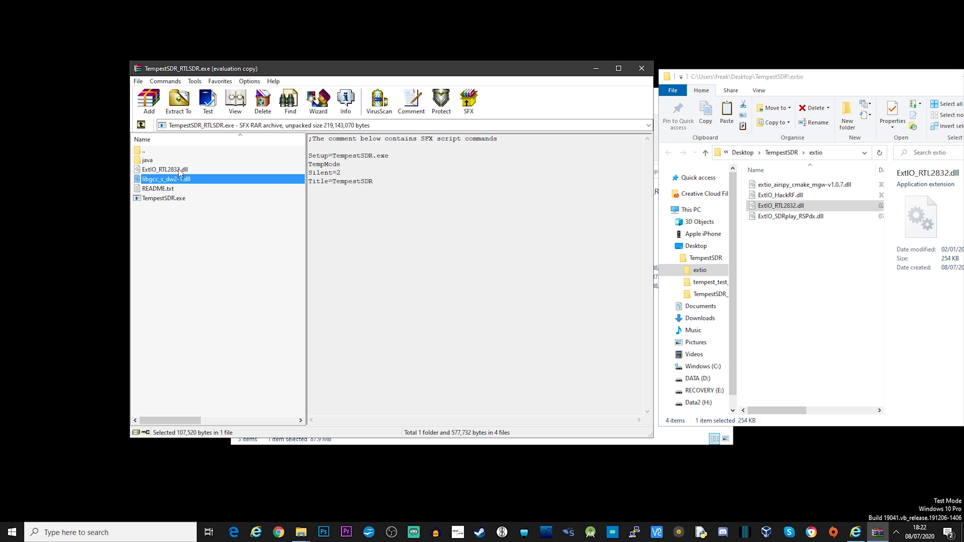
click(178, 171)
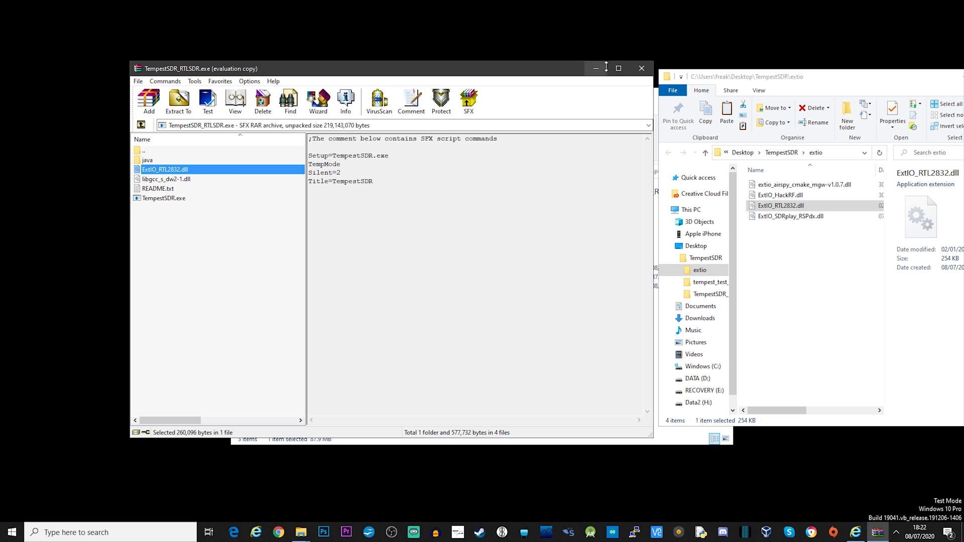
click(639, 70)
Step: Paste a duplicate of TempestSDR_RTLSDR.exe into the folder
click(365, 252)
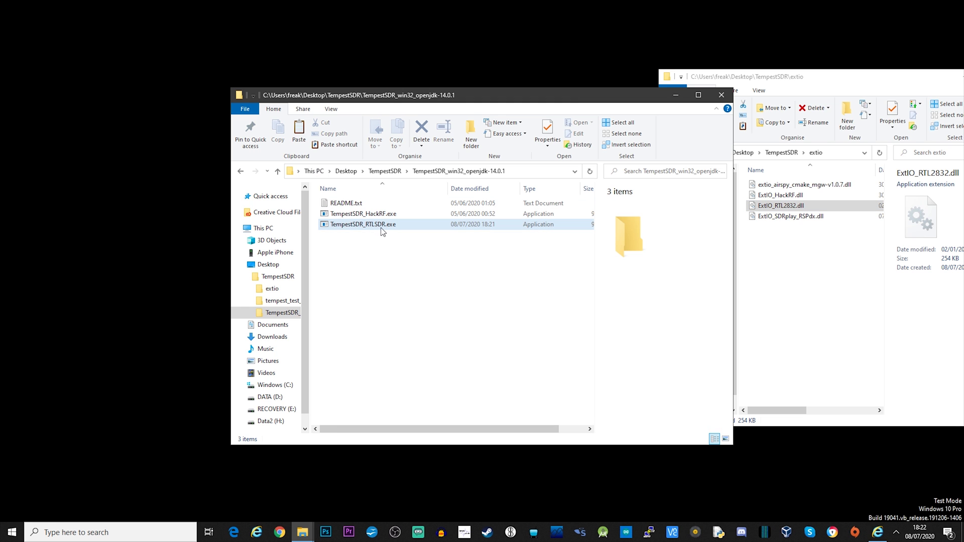
click(755, 82)
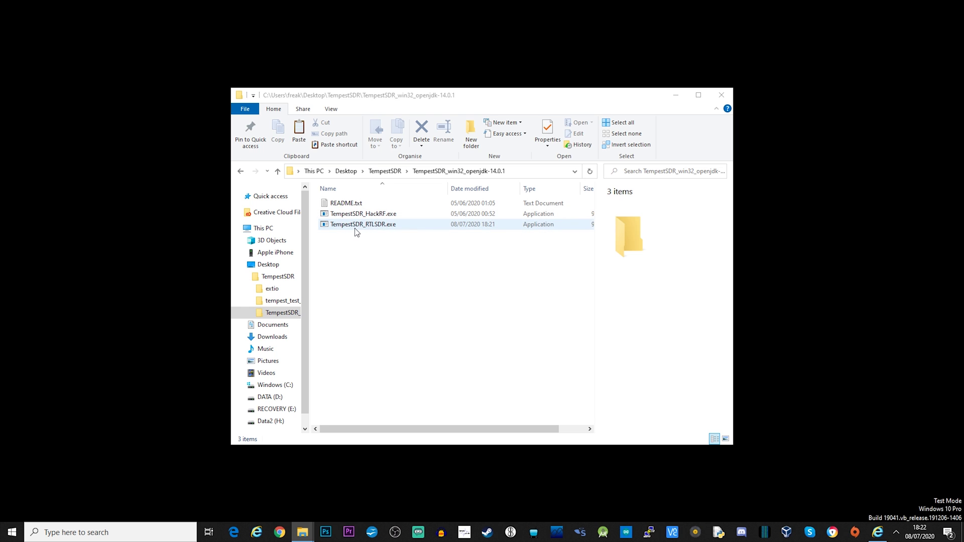
right_click(355, 224)
click(379, 451)
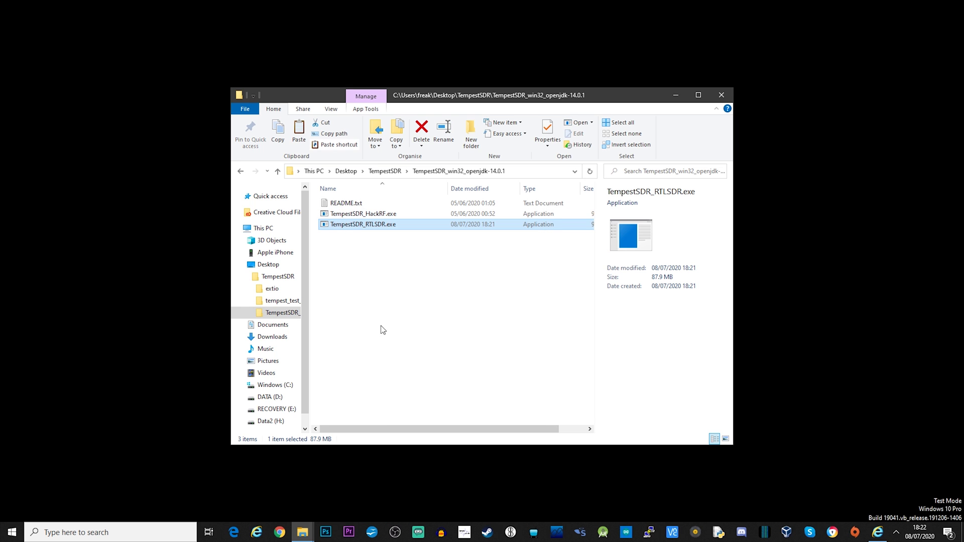
click(356, 284)
right_click(356, 284)
click(380, 351)
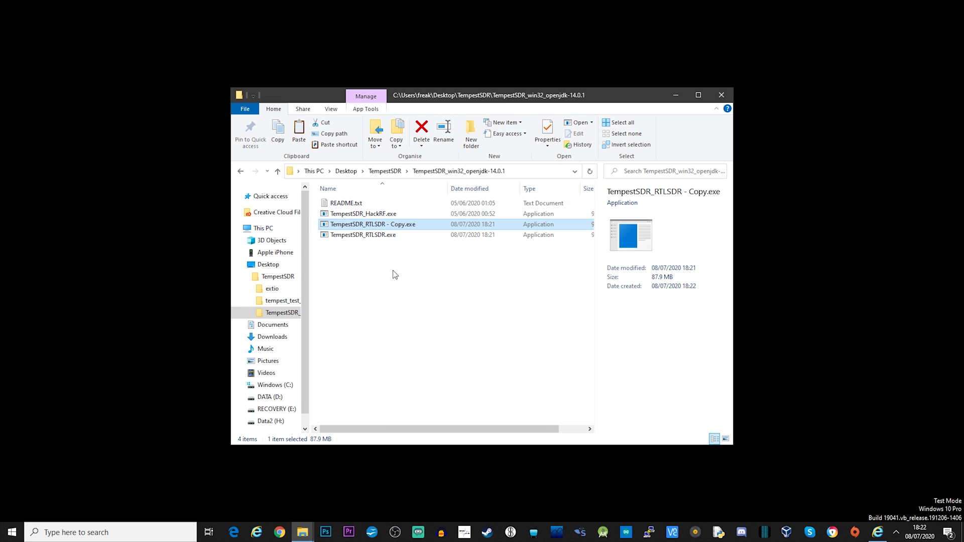
Step: Rename the duplicate executable to TempestSDR_AIRSPY.exe
click(377, 225)
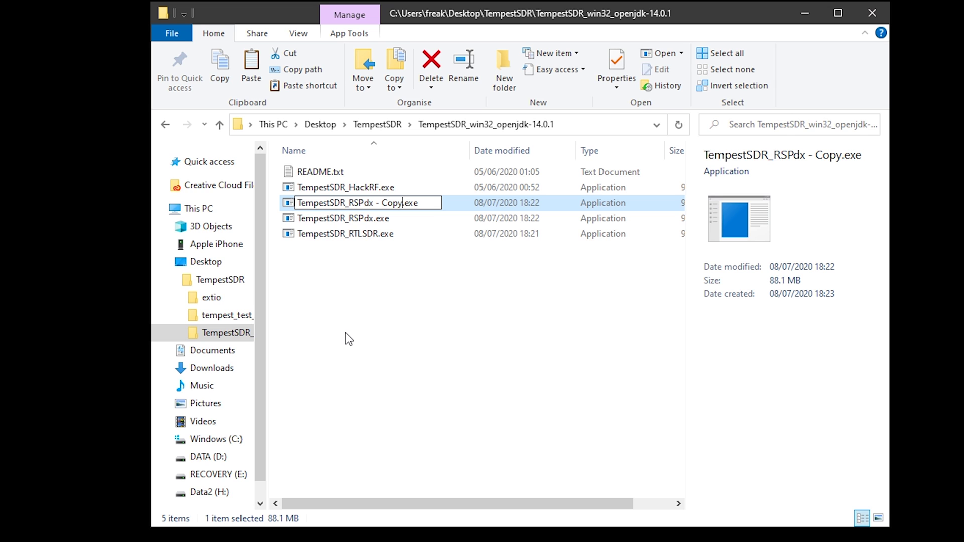
key(BackSpace)
key(BackSpace)
key(BackSpace)
key(BackSpace)
key(BackSpace)
key(BackSpace)
key(BackSpace)
key(BackSpace)
key(BackSpace)
key(BackSpace)
key(BackSpace)
key(BackSpace)
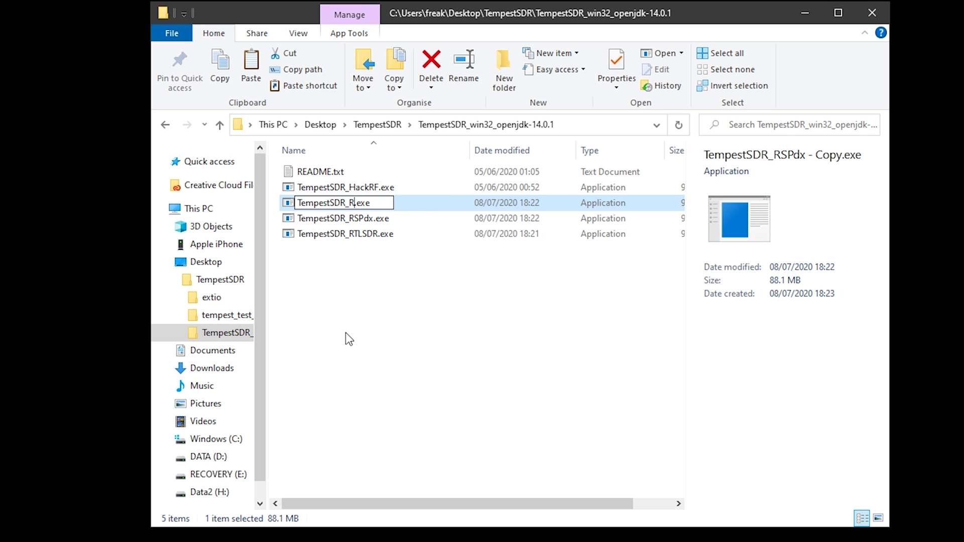
text(AIRSPY)
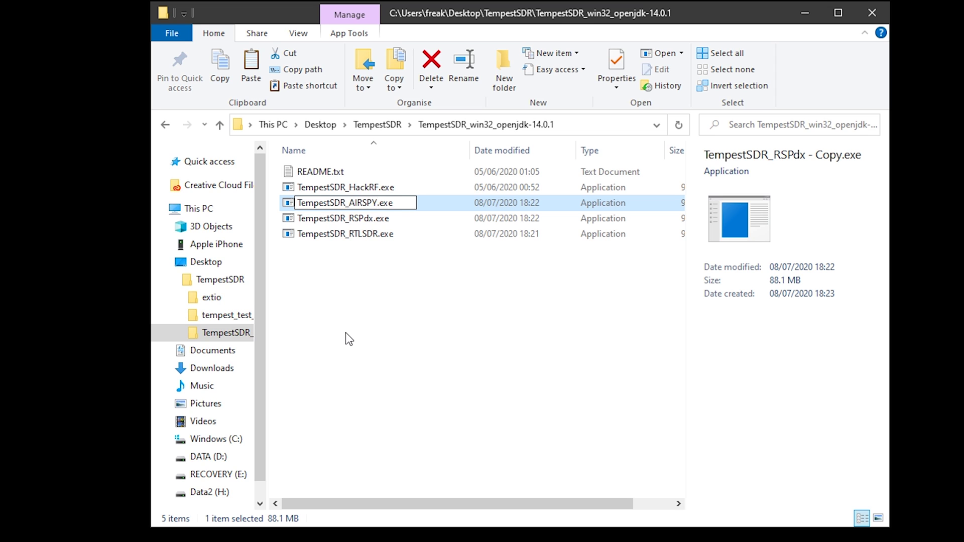
key(Return)
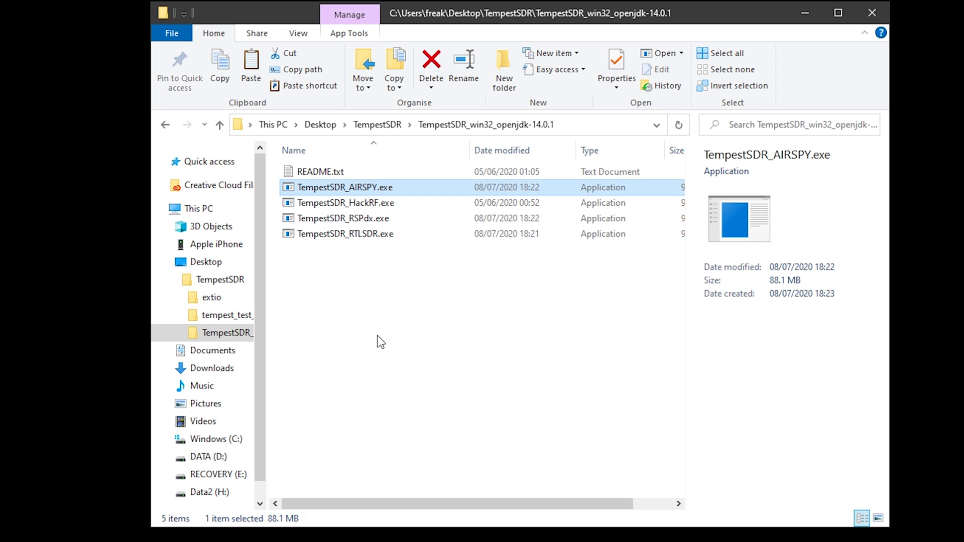
Step: Open TempestSDR_AIRSPY.exe in WinRAR and delete ExtIO_SDRplay_RSPdx.dll from the archive
right_click(360, 186)
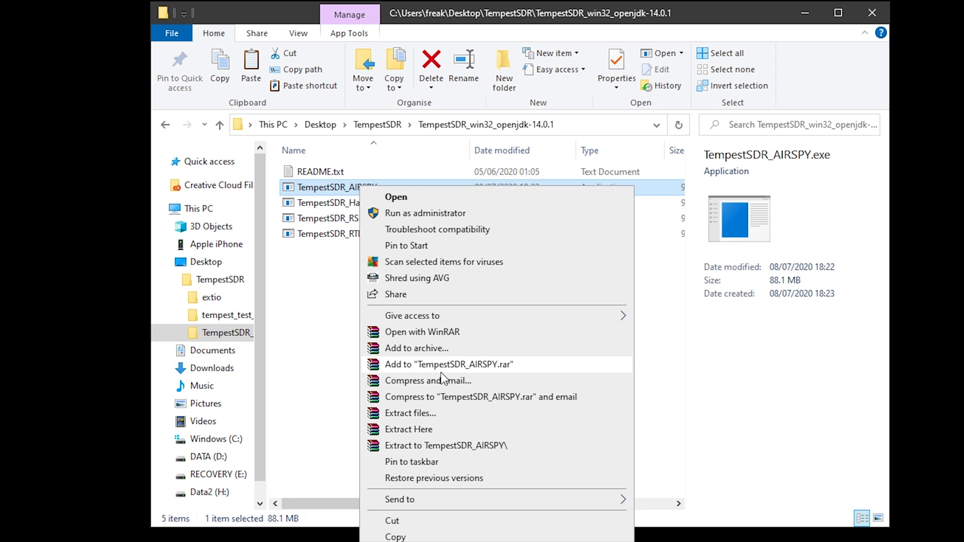
click(440, 334)
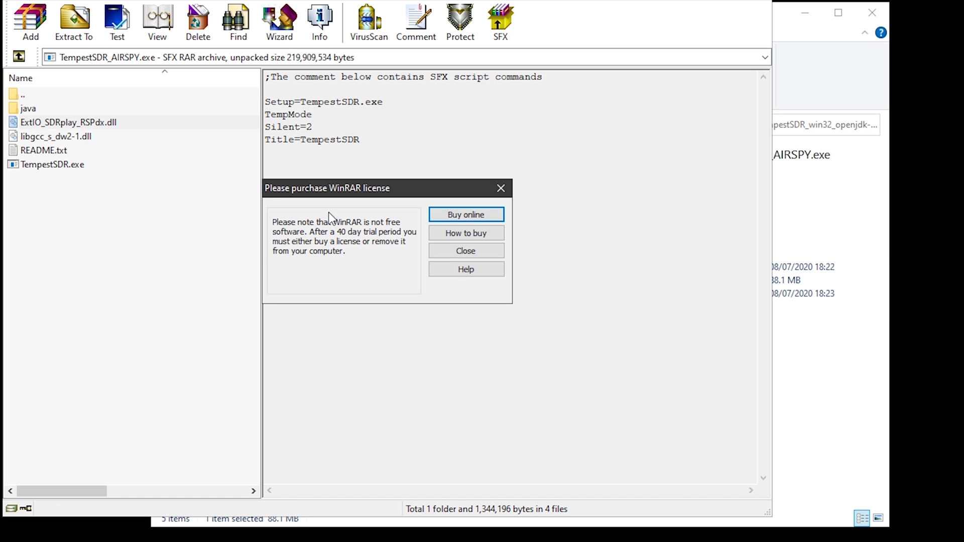
click(466, 250)
right_click(94, 125)
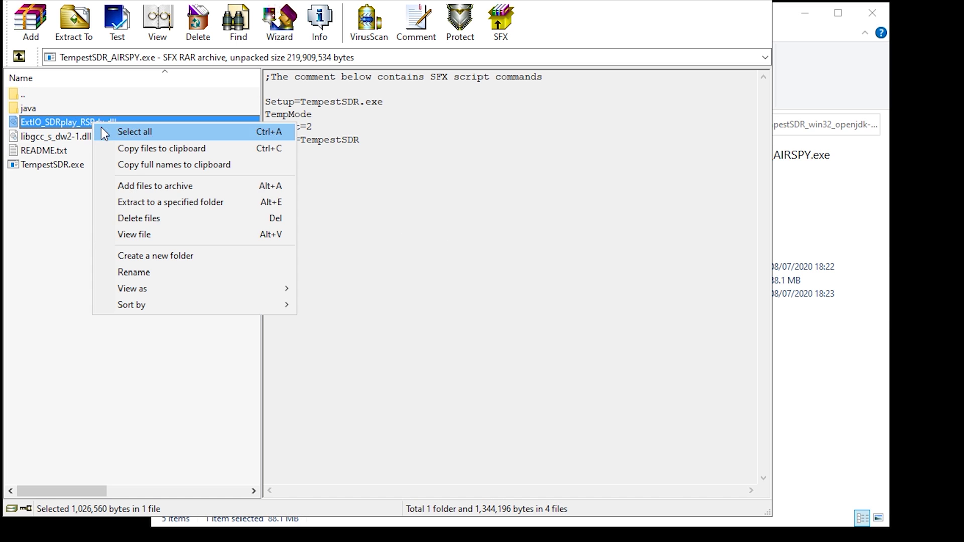
click(155, 218)
click(562, 316)
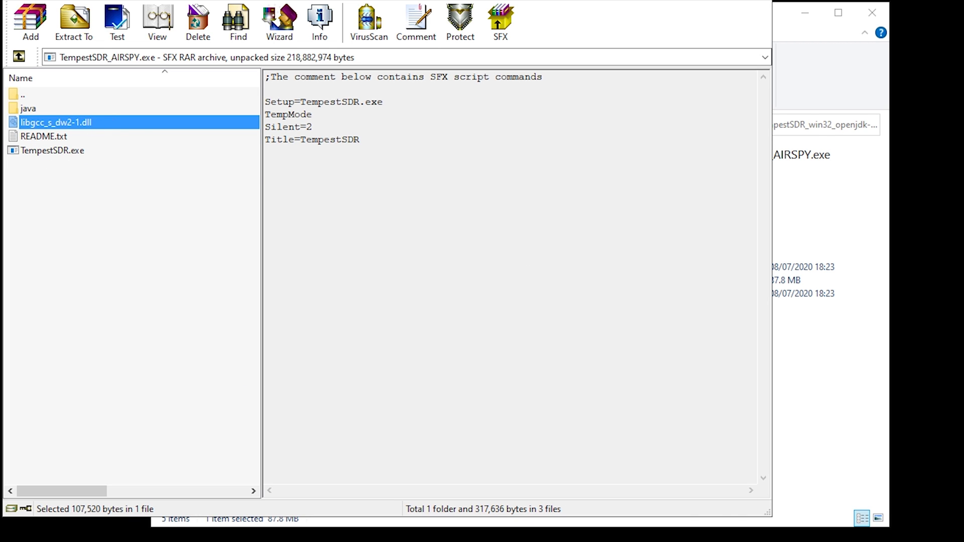
Step: Add extio_airspy_cmake_mgw-v1.0.7.dll into the archive and close WinRAR
drag(419, 274, 77, 268)
click(405, 383)
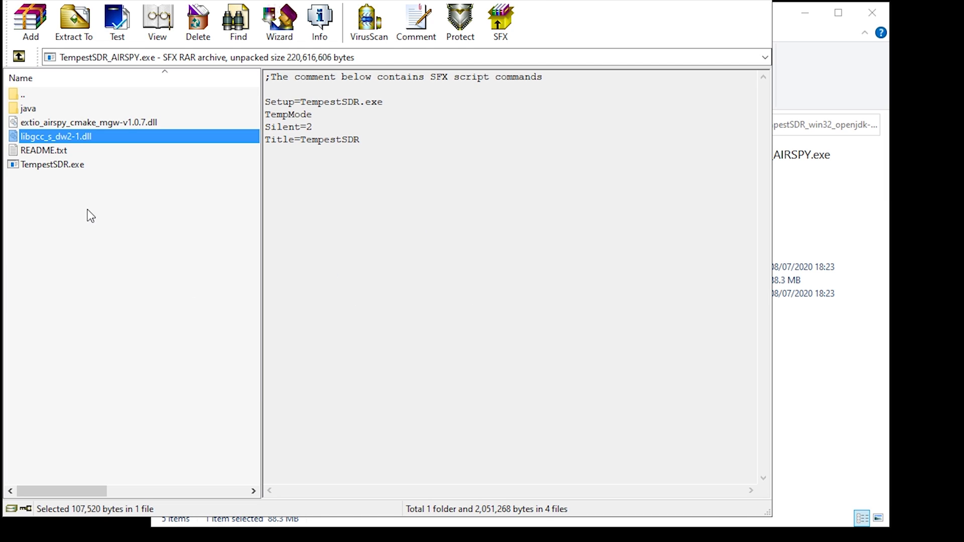
click(121, 122)
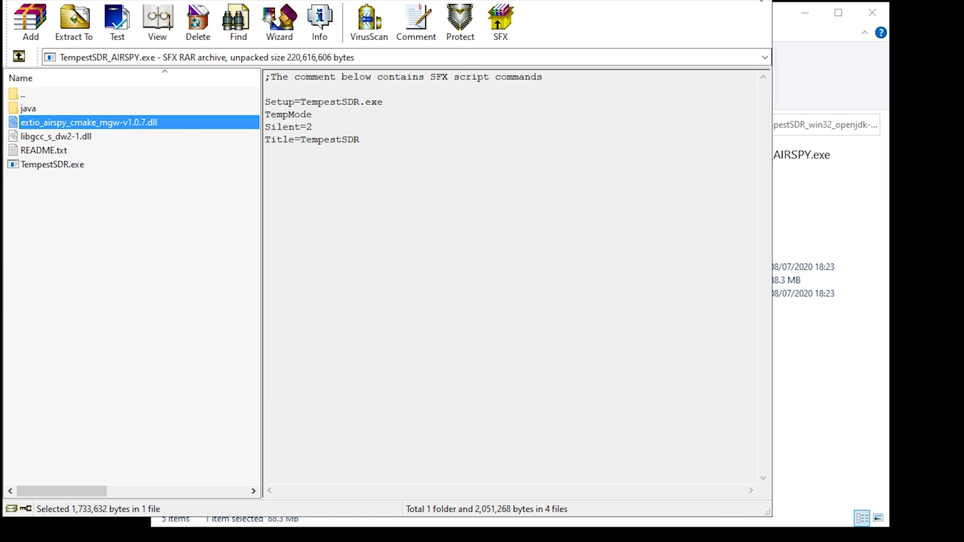
click(755, 1)
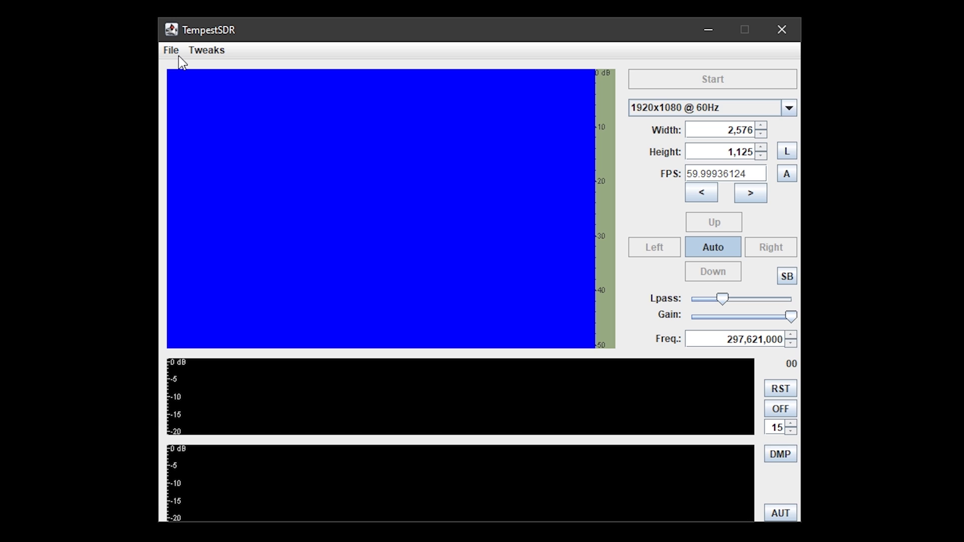
Step: Load the AirSpy ExtIO plugin, place its settings beside TempestSDR, and keep sample rate 6000000
click(171, 50)
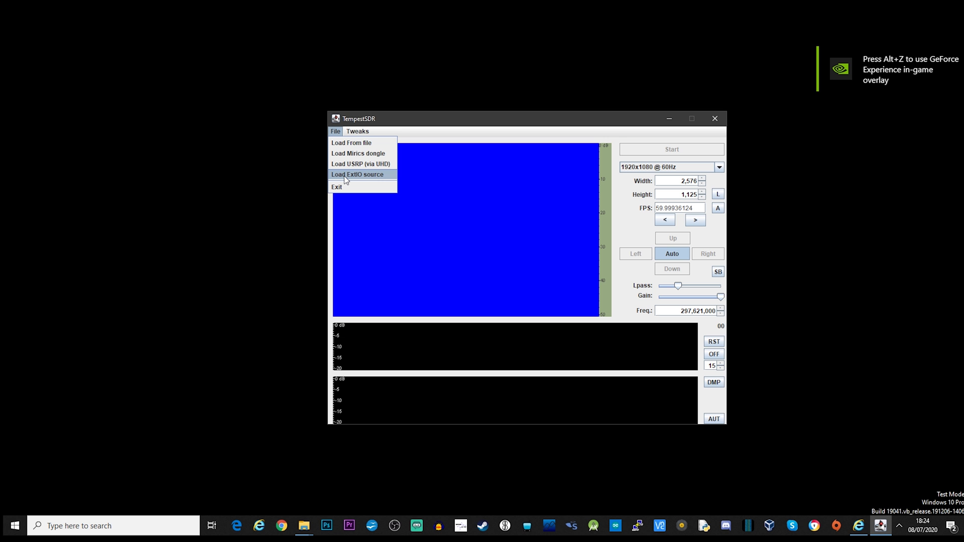
click(186, 120)
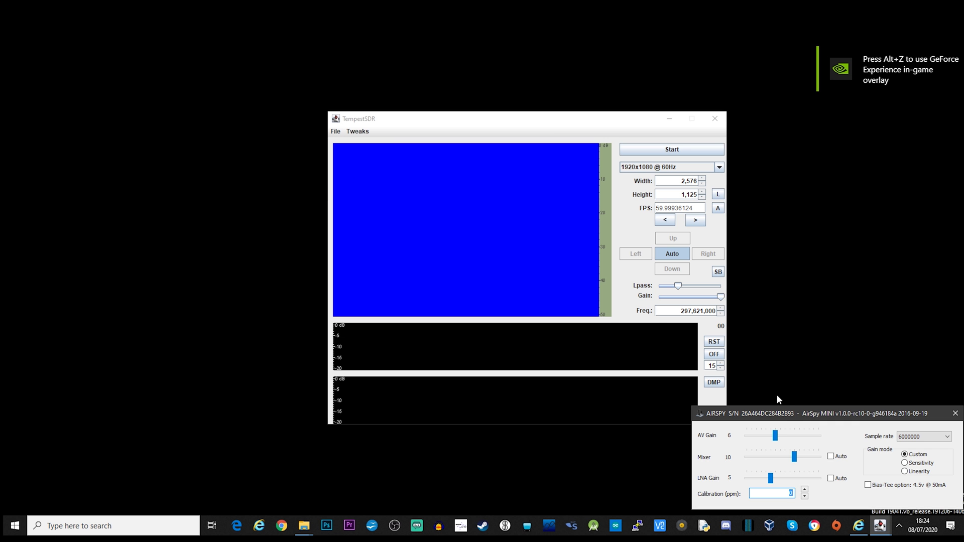
drag(786, 420, 759, 157)
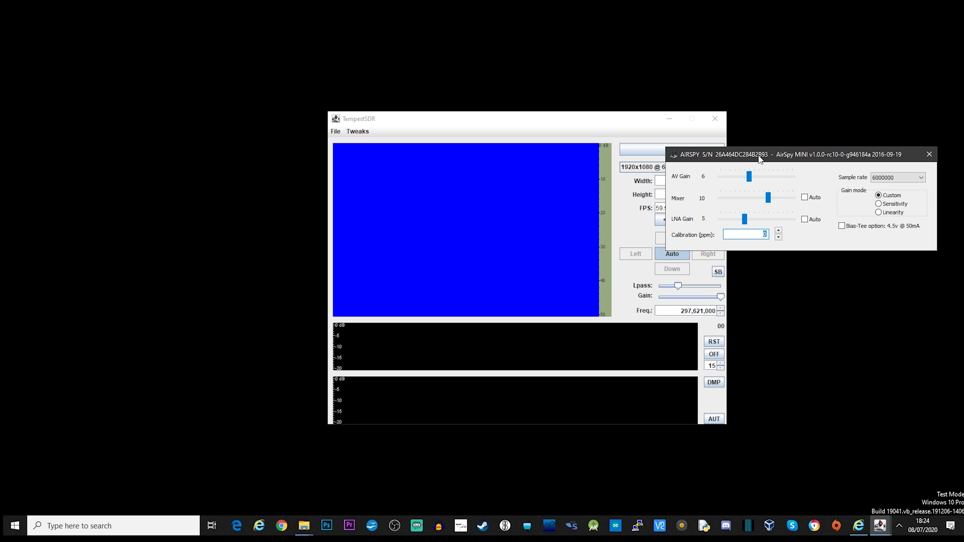
drag(527, 114, 434, 104)
drag(708, 153, 701, 113)
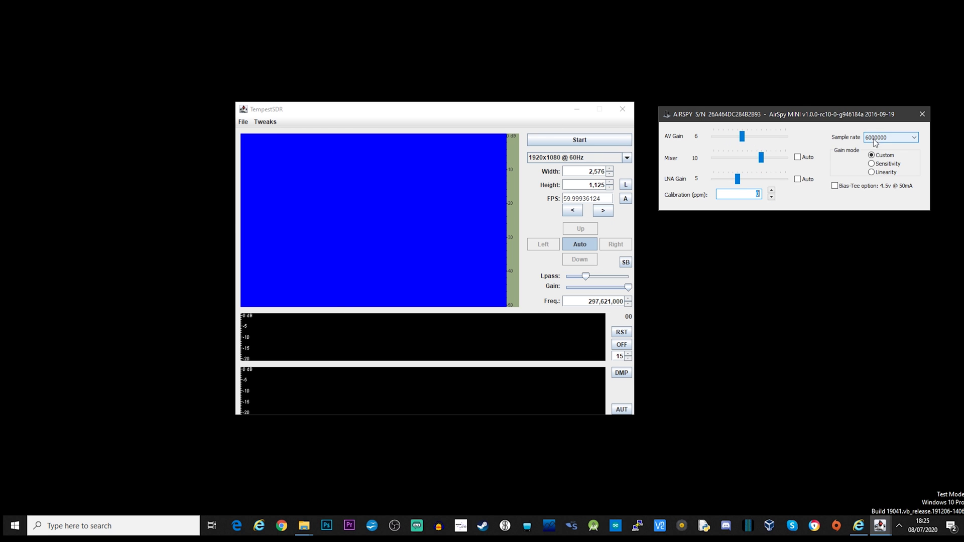
click(892, 139)
click(889, 147)
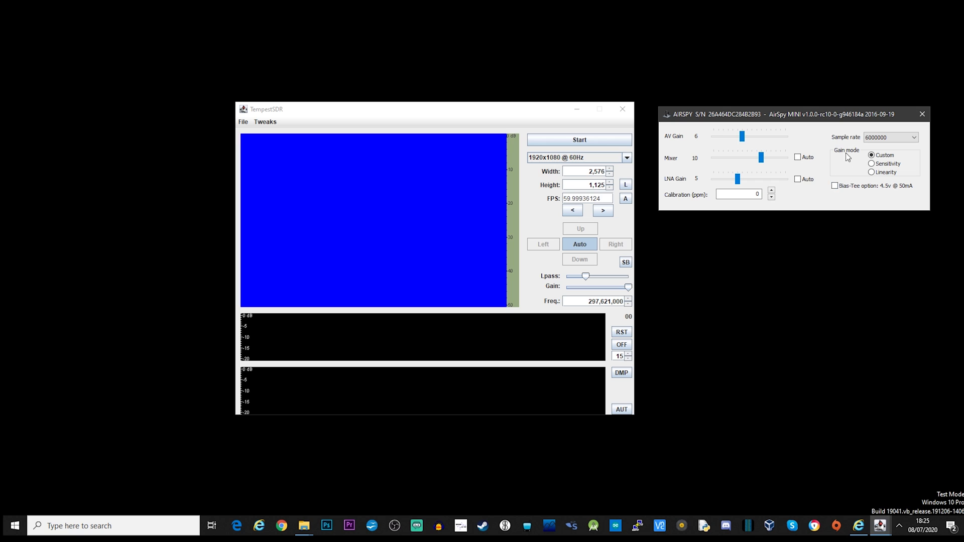
Step: Start decoding the live AirSpy signal and launch Notepad from Windows search
click(579, 142)
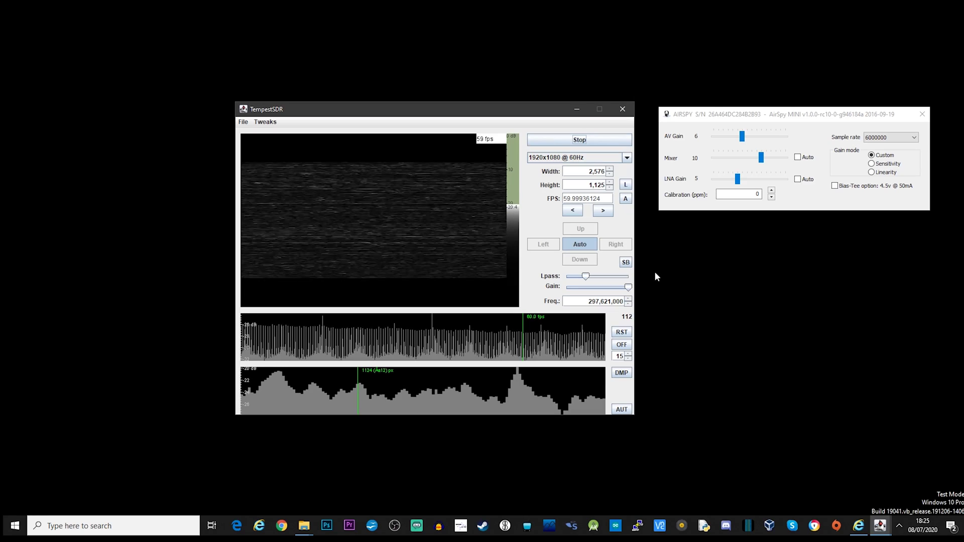
click(142, 526)
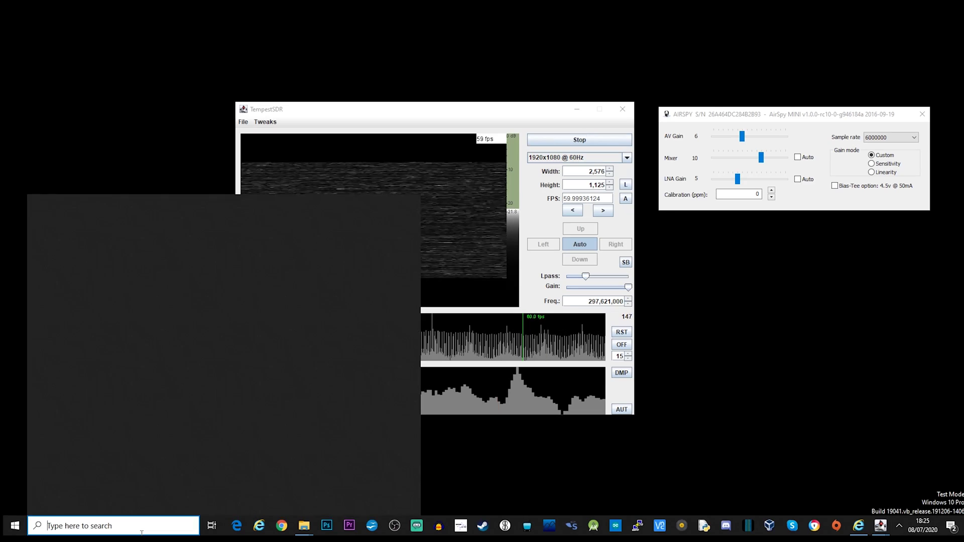
text(notepad)
key(Return)
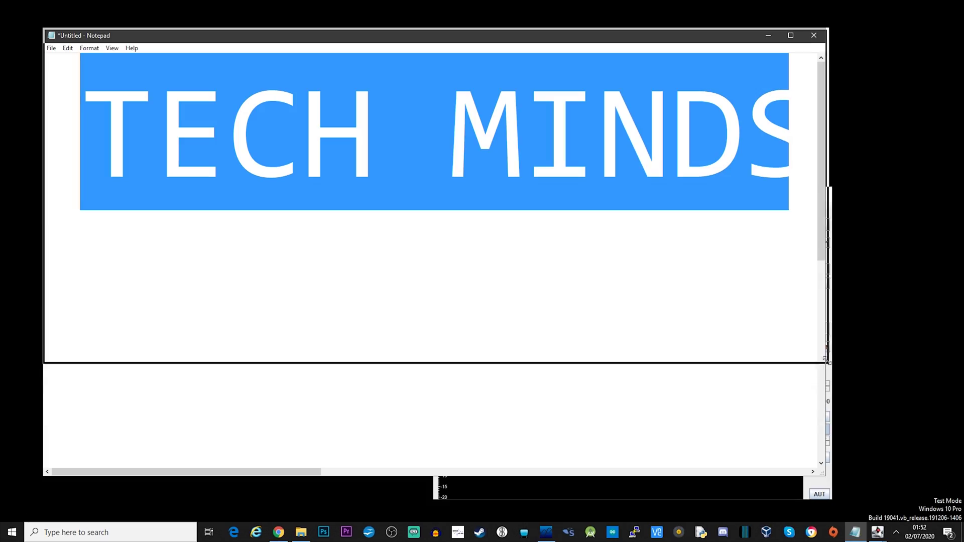
Step: Shrink Notepad and move the TempestSDR window down and left to sit below it
drag(826, 360, 883, 201)
click(600, 209)
drag(600, 209, 480, 216)
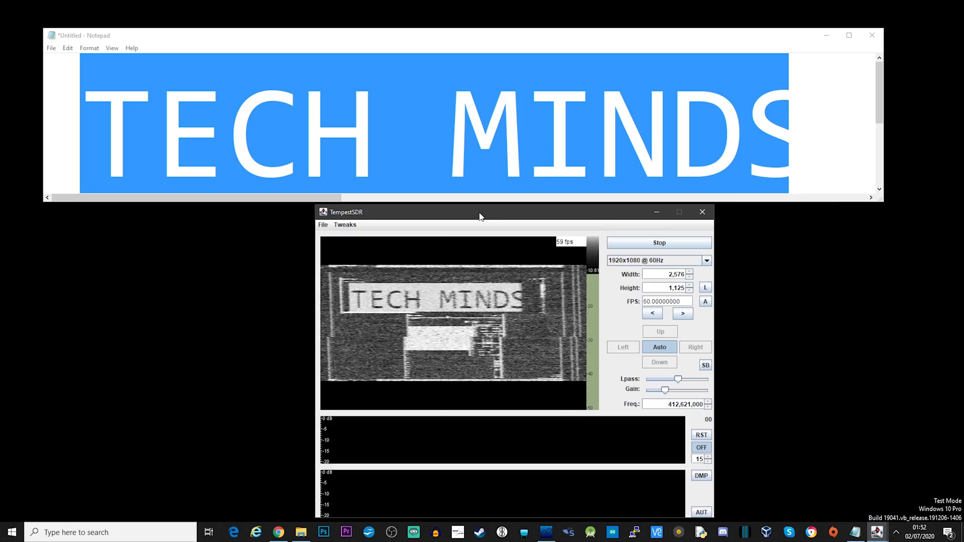
Step: Place TempestSDR under Notepad, replace the Notepad text with 'HELLO THERE', and highlight it
click(627, 125)
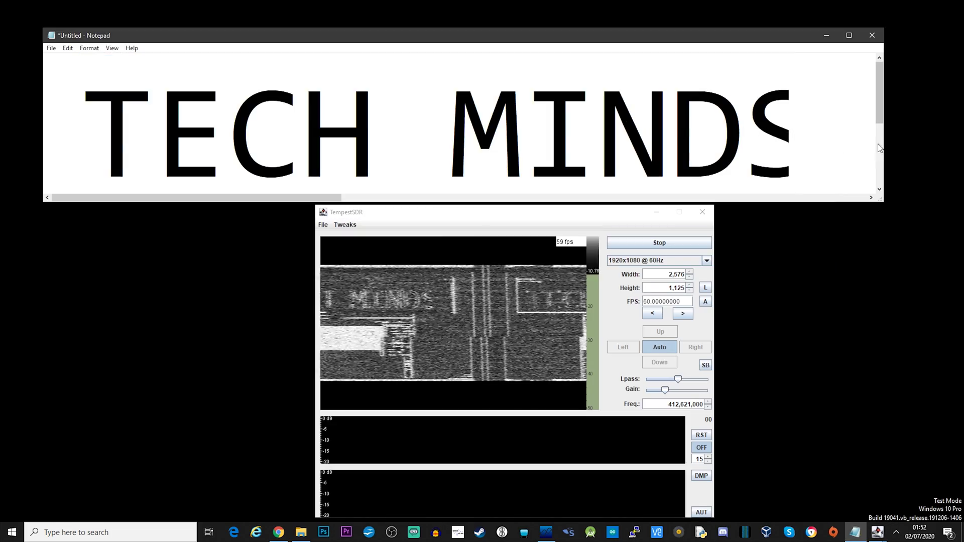
scroll(764, 139, right, 3)
drag(764, 140, 1, 144)
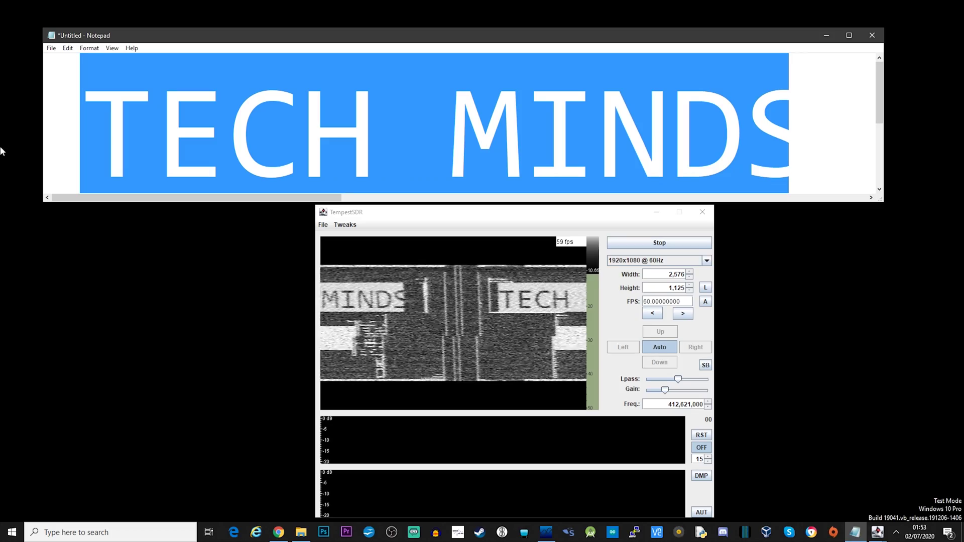
text(HELLO)
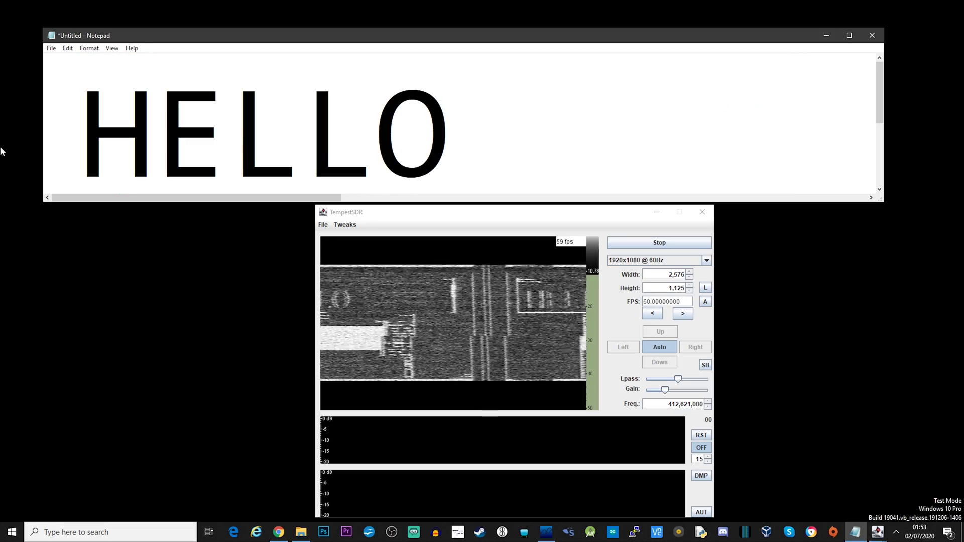
text( THERE)
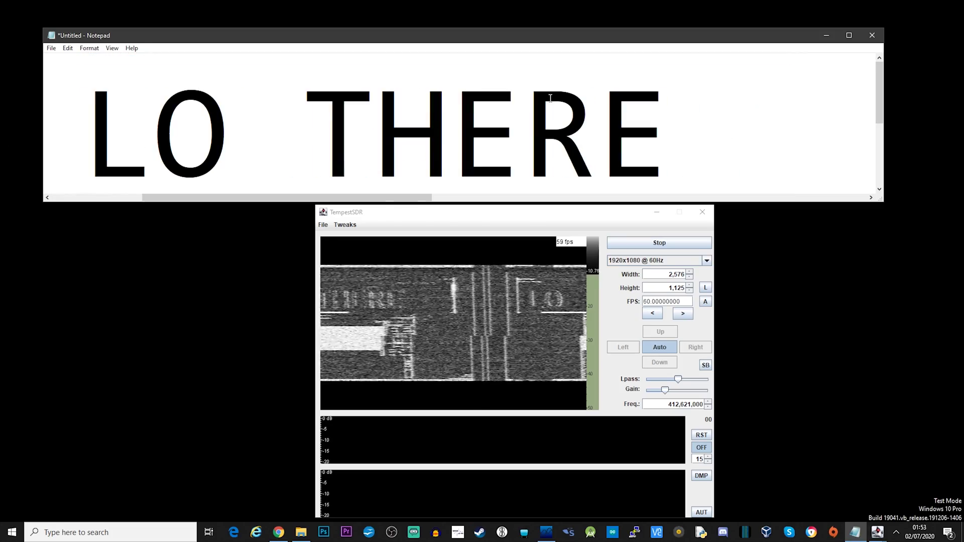
key(shift+Left)
key(shift+Left)
key(shift+Left)
key(shift+Left)
key(shift+Left)
key(shift+Left)
key(shift+Left)
key(shift+Left)
key(shift+Left)
key(shift+Left)
key(shift+Left)
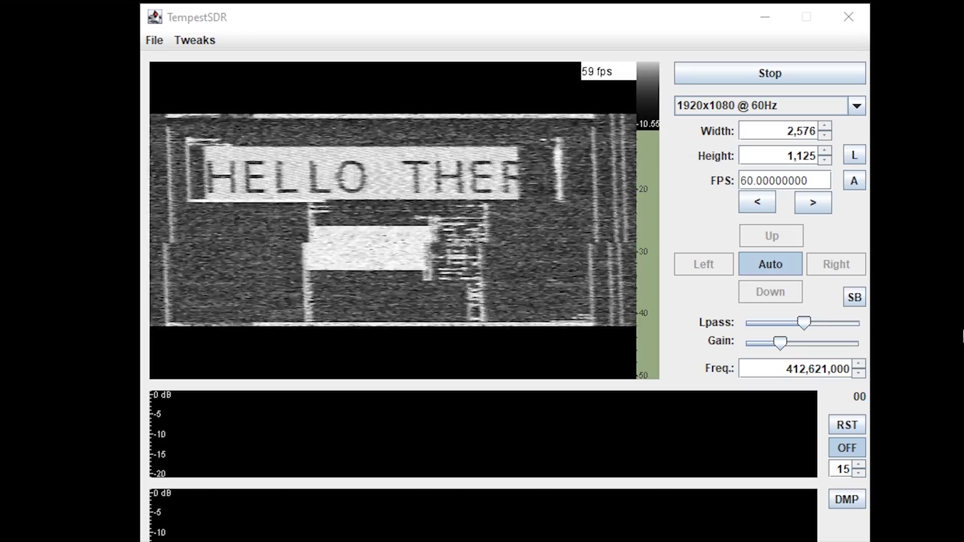
Step: Raise the gain, lower Lpass, toggle Auto, fine-tune the gain, then reset the autocorrelation with RST
click(780, 340)
mouse_move(796, 342)
mouse_down()
mouse_move(824, 342)
mouse_move(798, 351)
mouse_move(790, 344)
mouse_up()
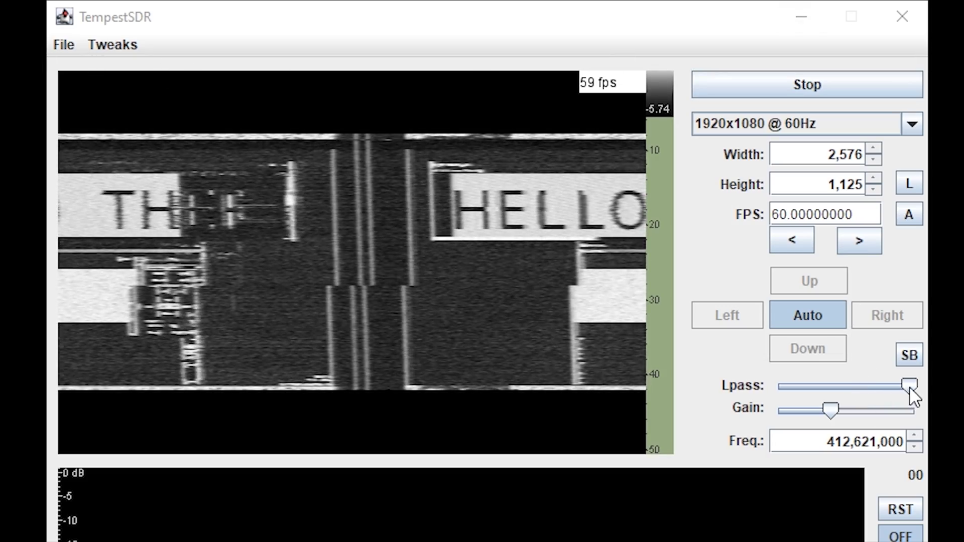
drag(910, 390, 846, 394)
click(824, 322)
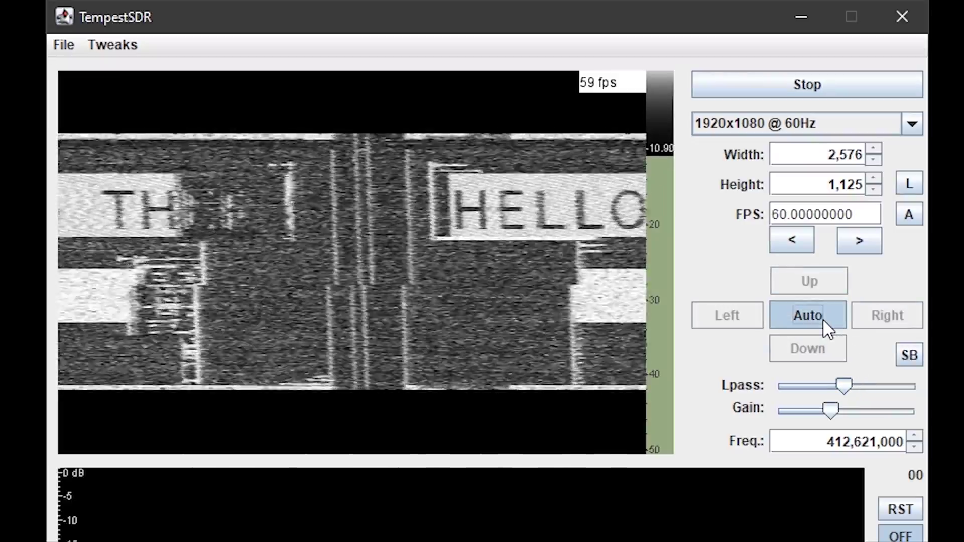
drag(831, 408, 811, 408)
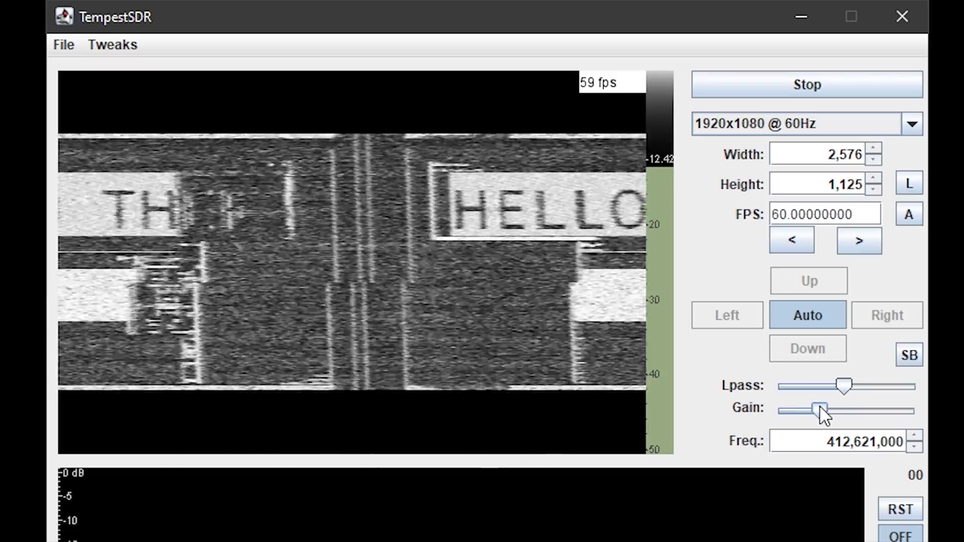
drag(819, 407, 817, 407)
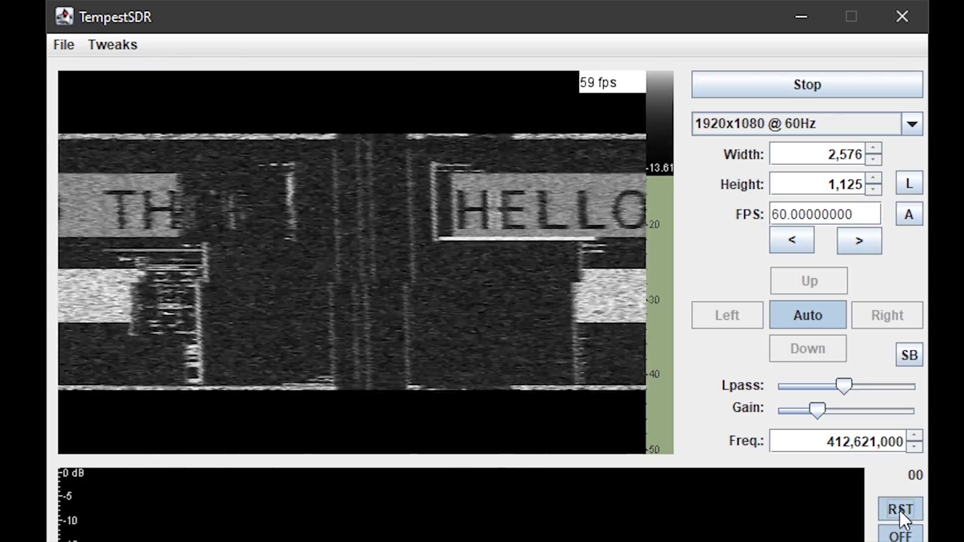
click(899, 510)
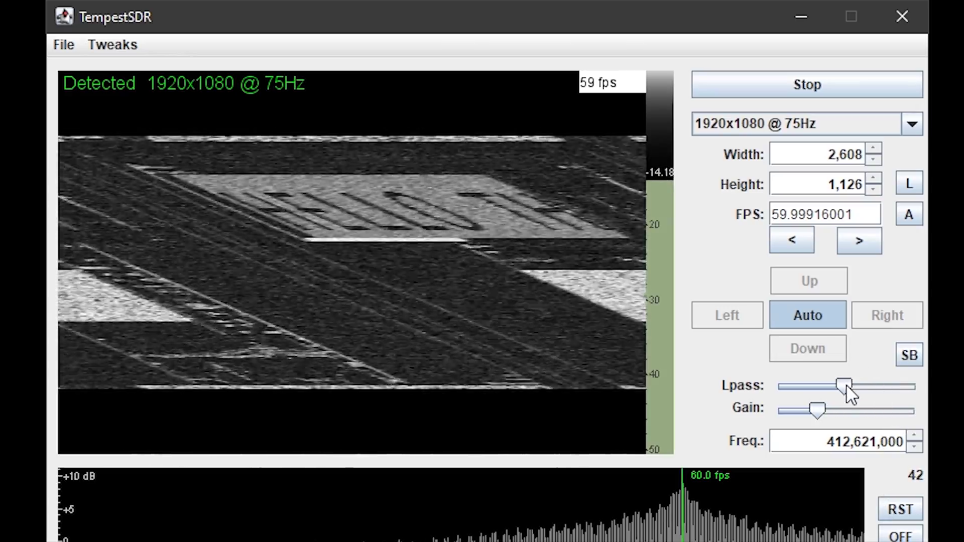
Step: Toggle Auto off and back on, and raise the gain to brighten the image
click(814, 319)
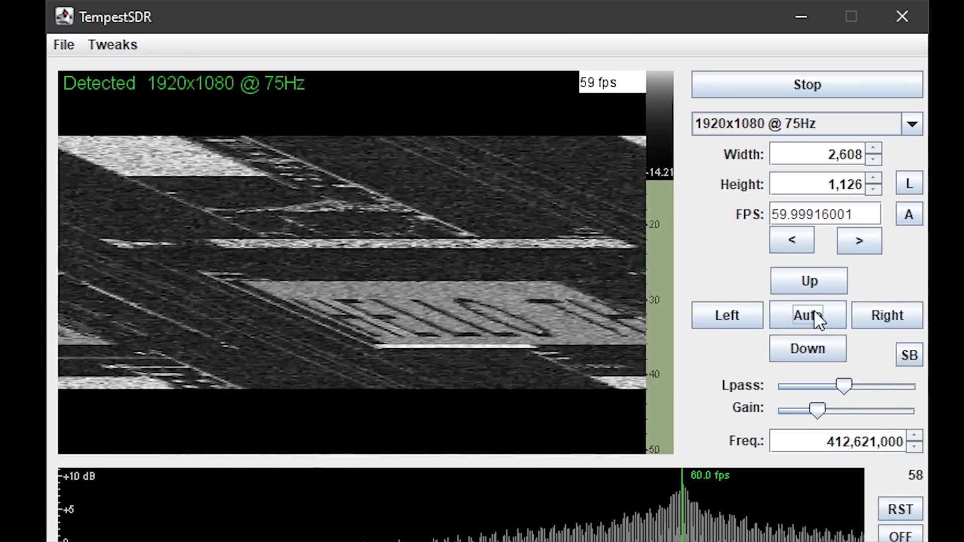
click(815, 311)
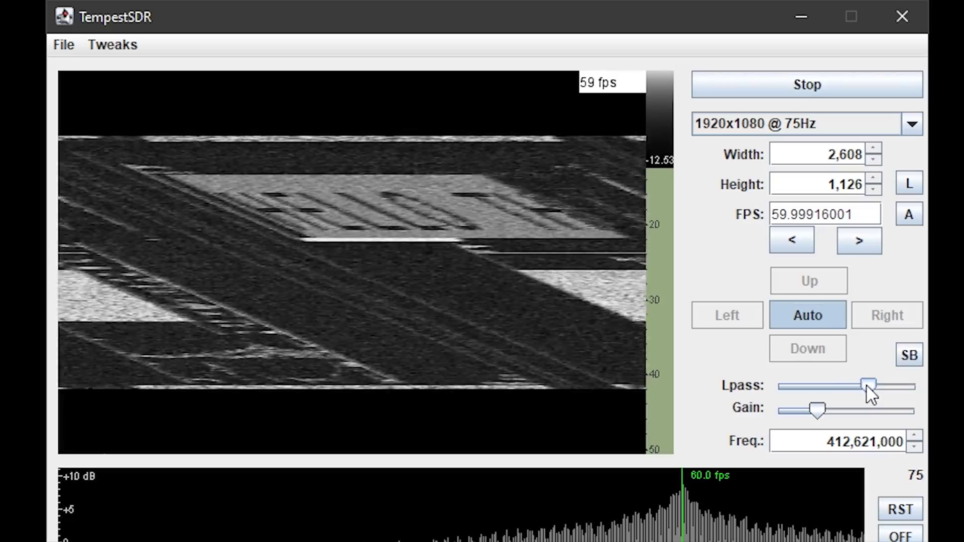
mouse_move(827, 413)
mouse_down()
mouse_move(881, 416)
mouse_move(782, 422)
mouse_move(853, 424)
mouse_move(813, 419)
mouse_up()
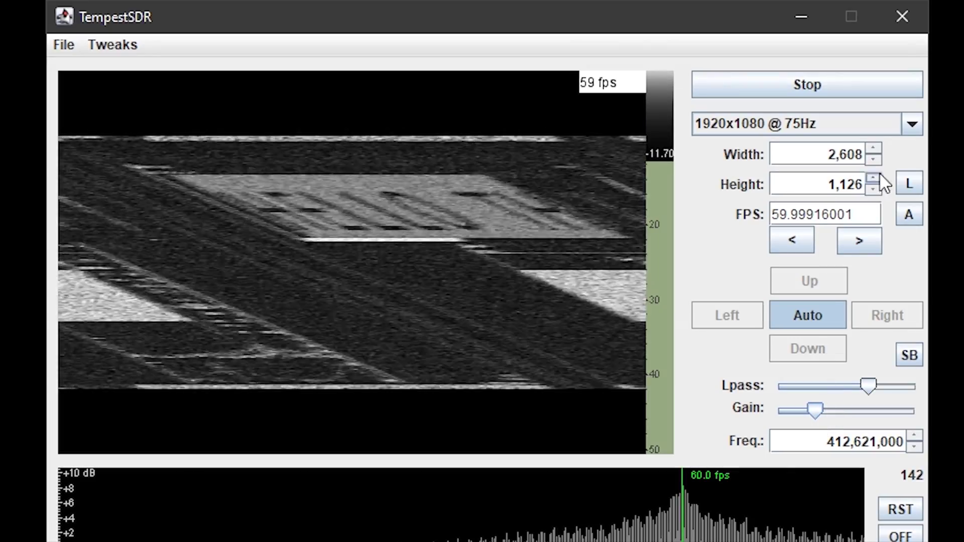
Step: Choose 1920x1080 @ 60Hz as the resolution and raise the Lpass setting
click(912, 124)
click(911, 148)
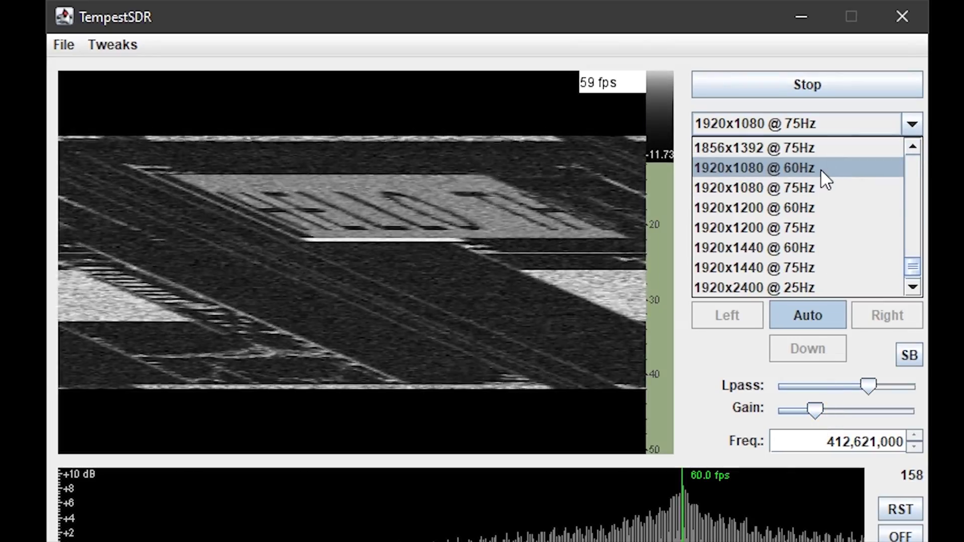
click(820, 169)
mouse_move(868, 385)
mouse_down()
mouse_move(884, 384)
mouse_move(875, 387)
mouse_up()
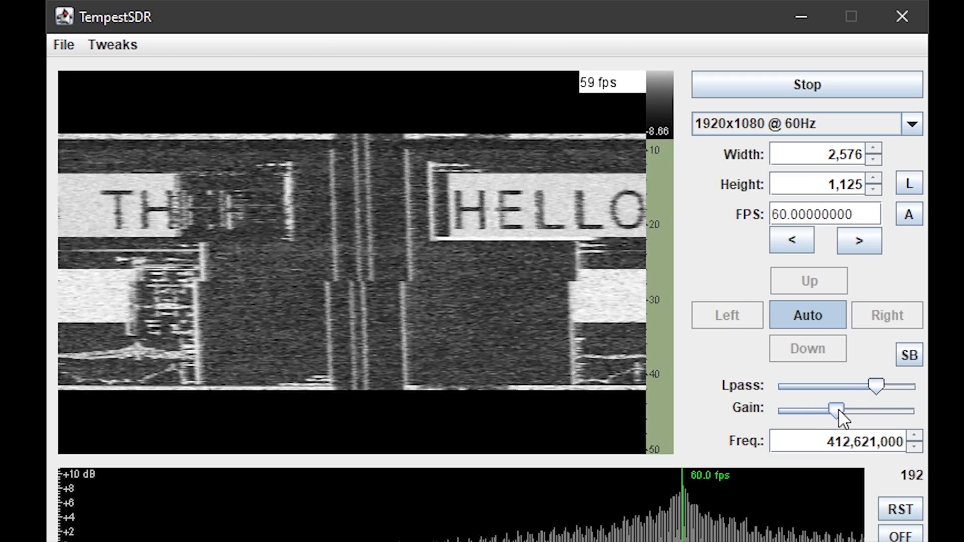